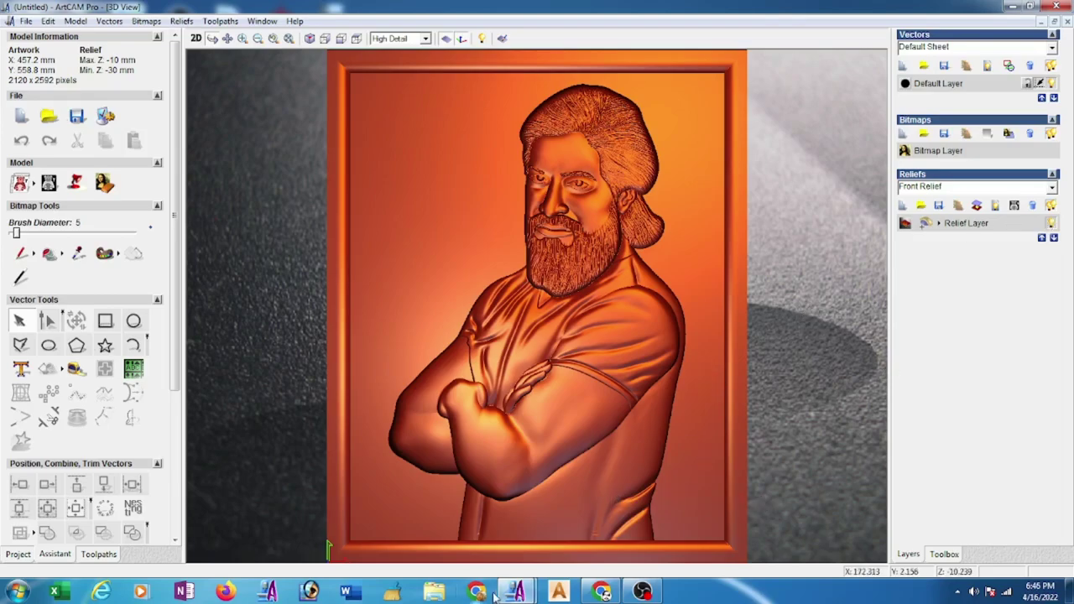
Bring the second ArtCAM Pro window, showing its start page, to the front
mouse_move(515, 592)
left_click(469, 558)
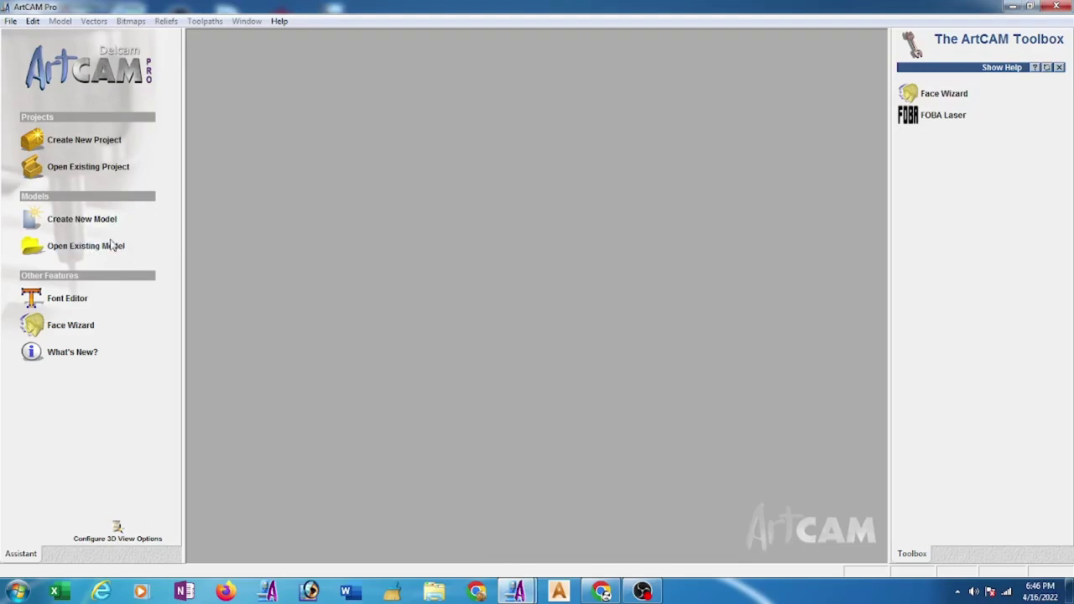
Create a new 457.2 × 558.8 mm model with units in millimetres
left_click(83, 219)
left_click(406, 373)
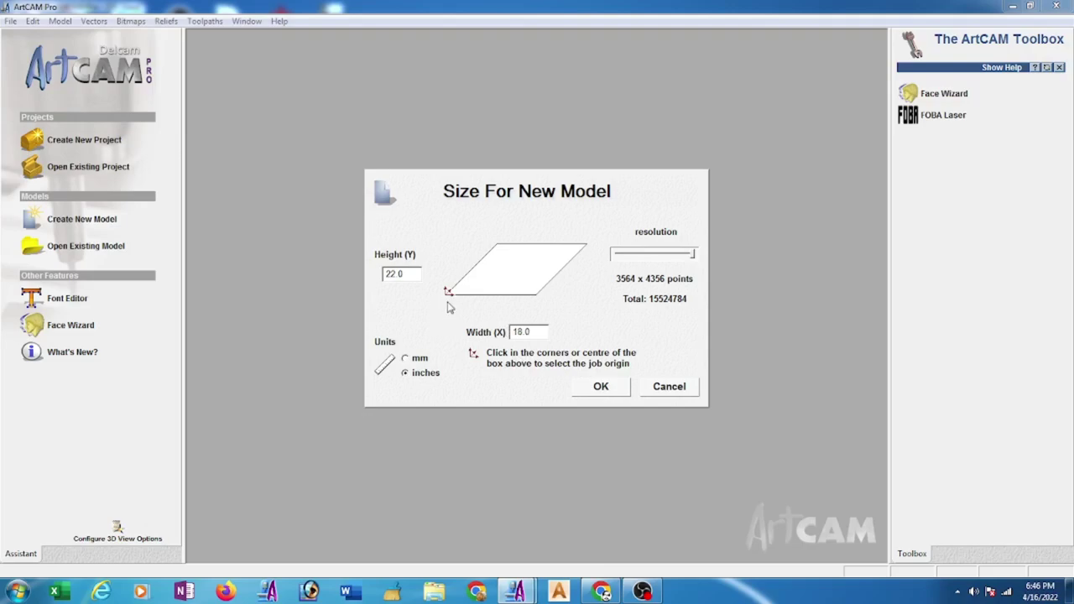
left_click(405, 359)
left_click(610, 393)
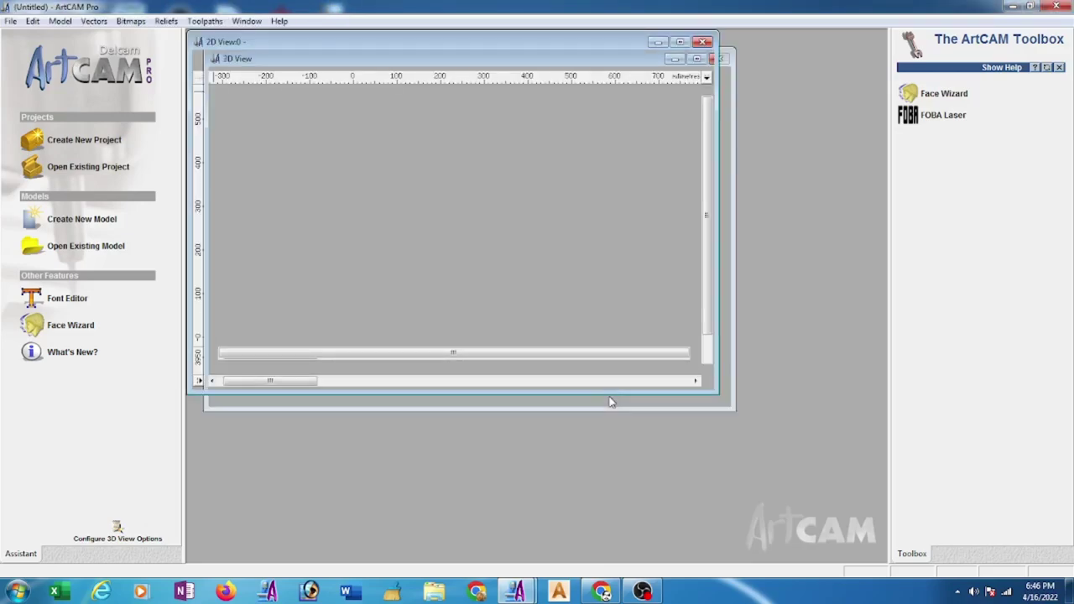
Tile the 2D and 3D views vertically and orbit the blank 3D plate
left_click(265, 19)
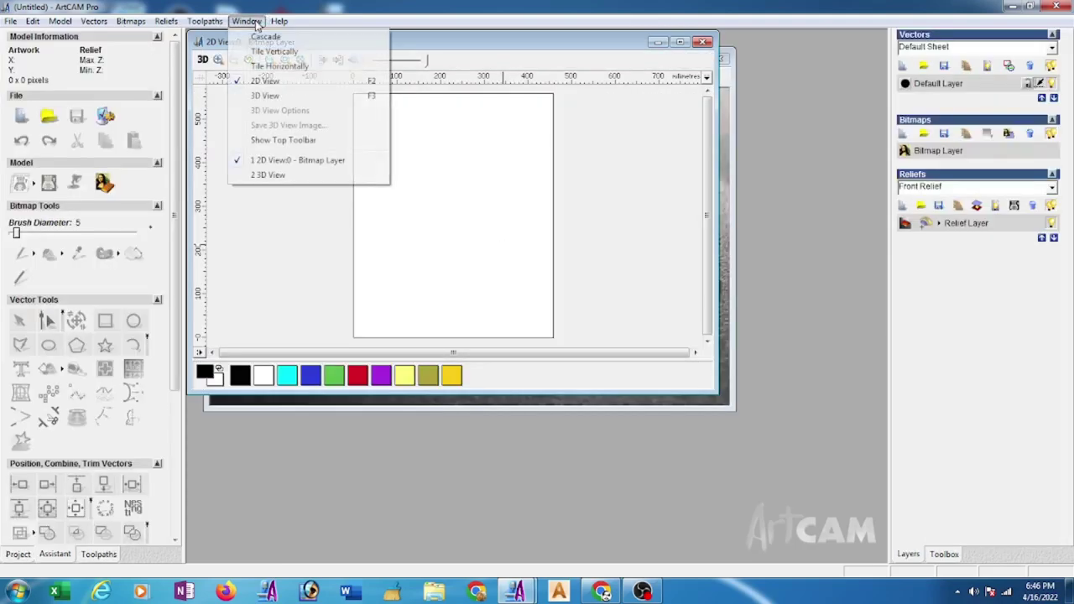
left_click(265, 51)
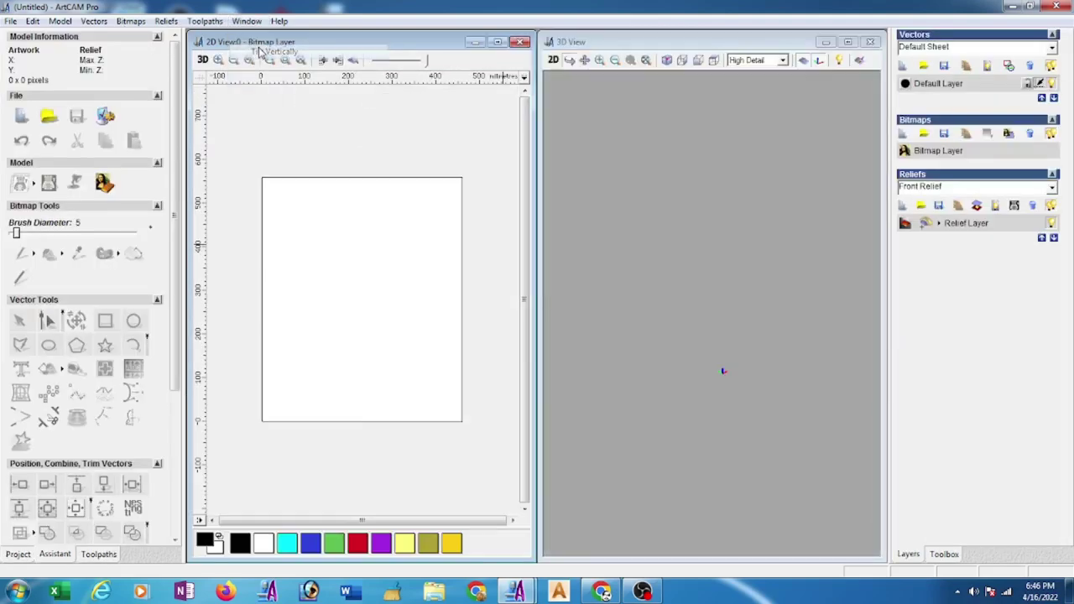
left_click(785, 269)
left_click_drag(779, 296, 703, 433)
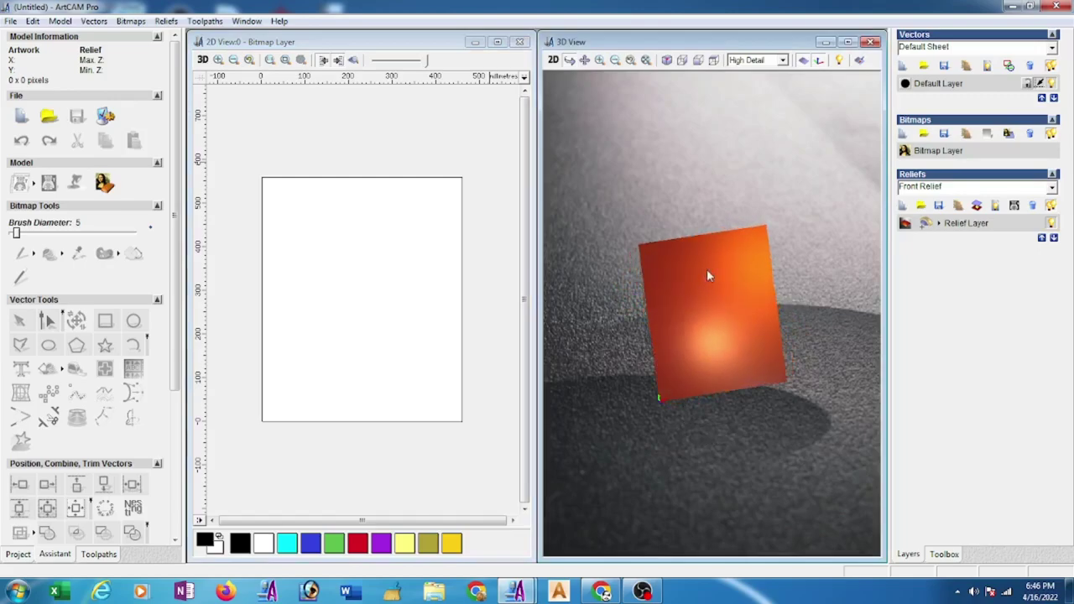
left_click_drag(706, 275, 749, 266)
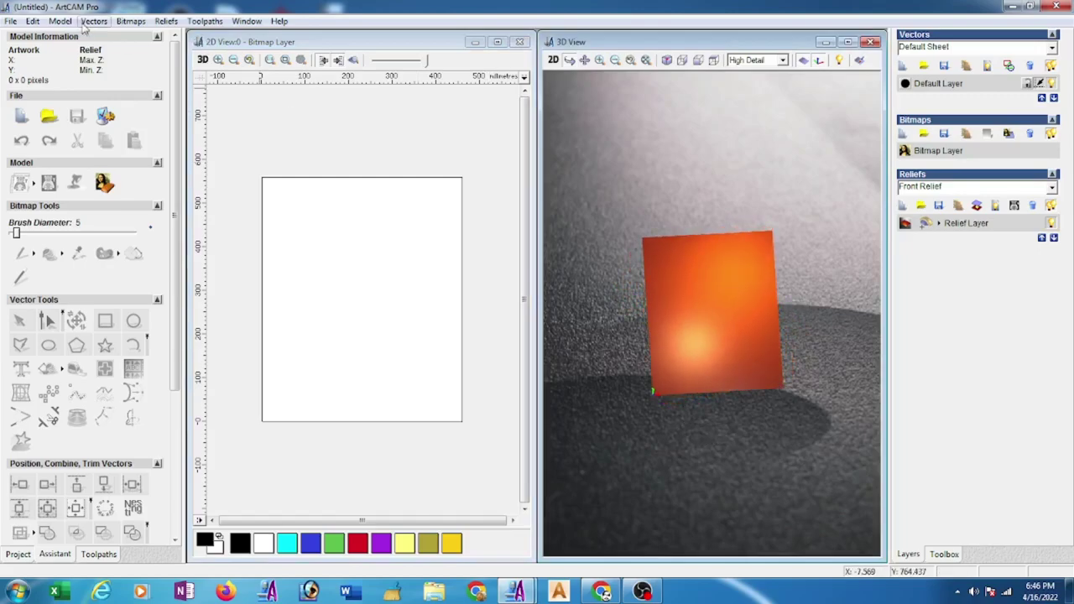
left_click(165, 21)
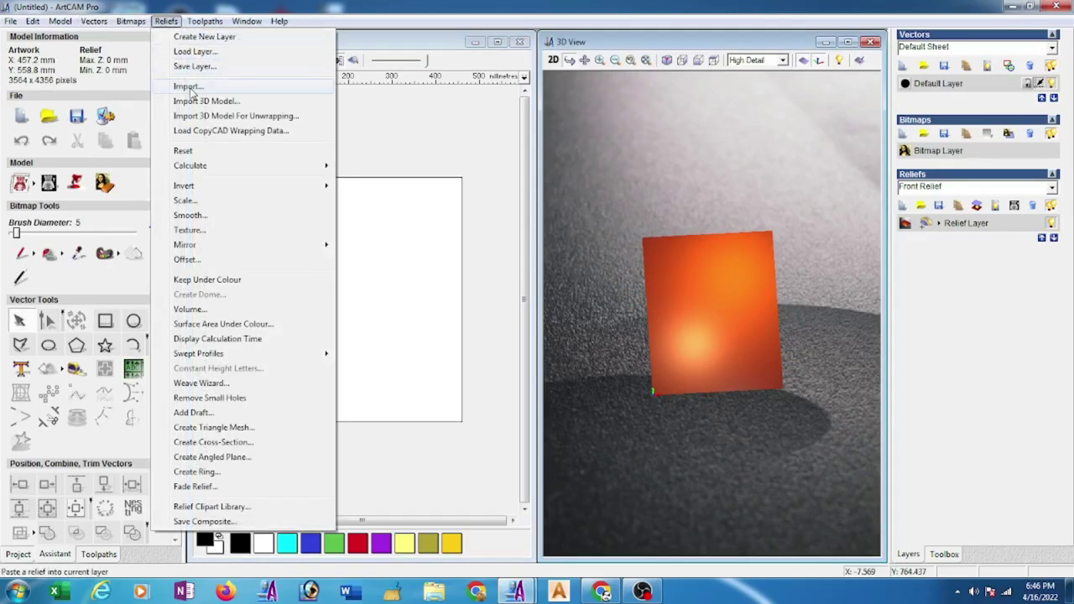
Import the yash relief, paste it across the whole model at 20 mm height, and refresh the 3D view
left_click(188, 87)
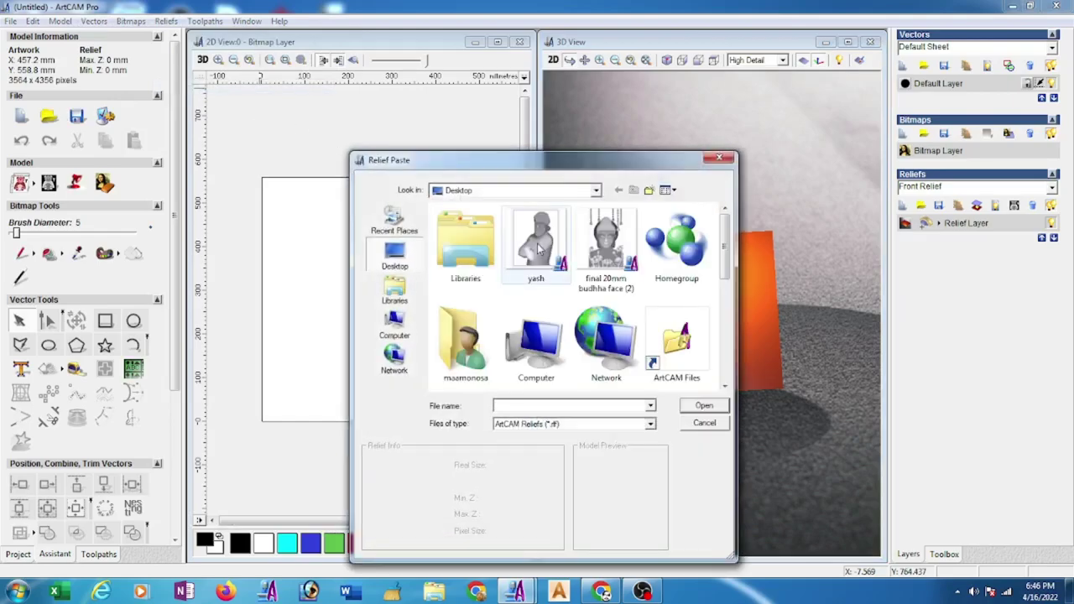
left_click(537, 244)
left_click(703, 405)
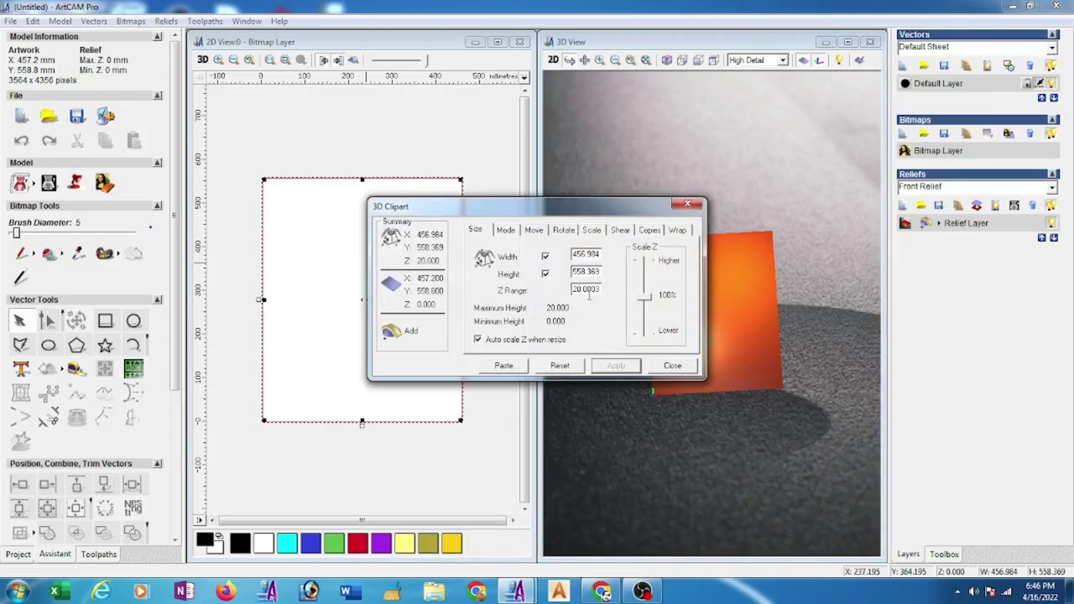
left_click(506, 369)
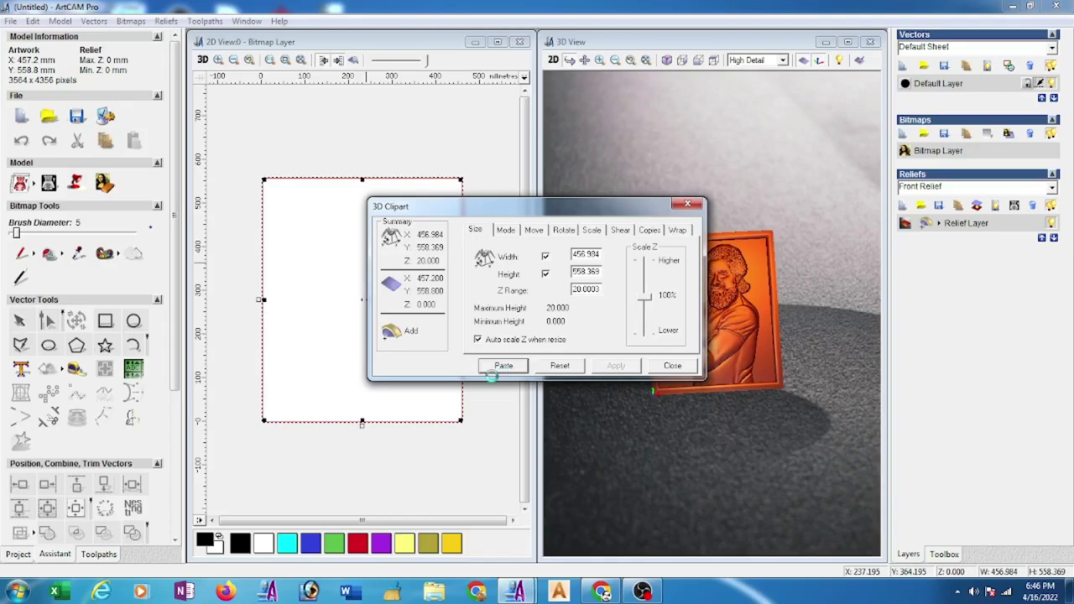
left_click(673, 367)
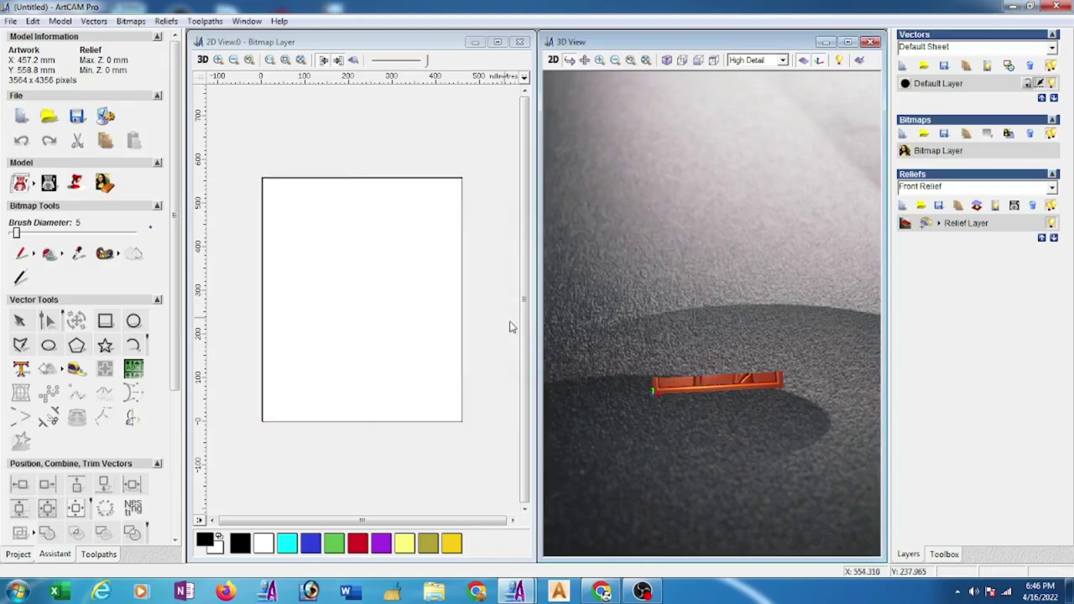
left_click(461, 303)
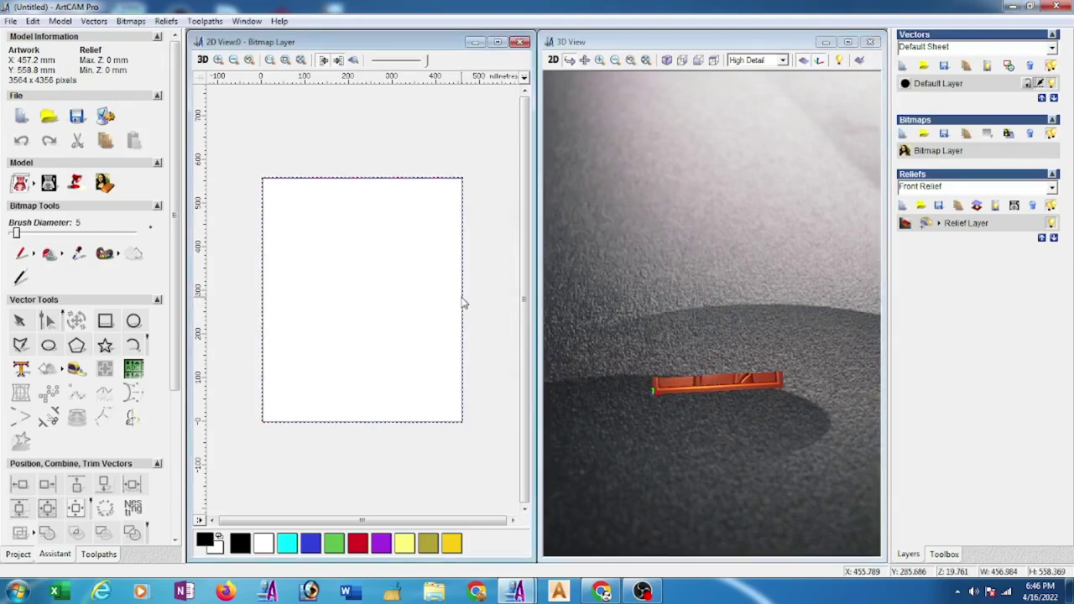
left_click(759, 276)
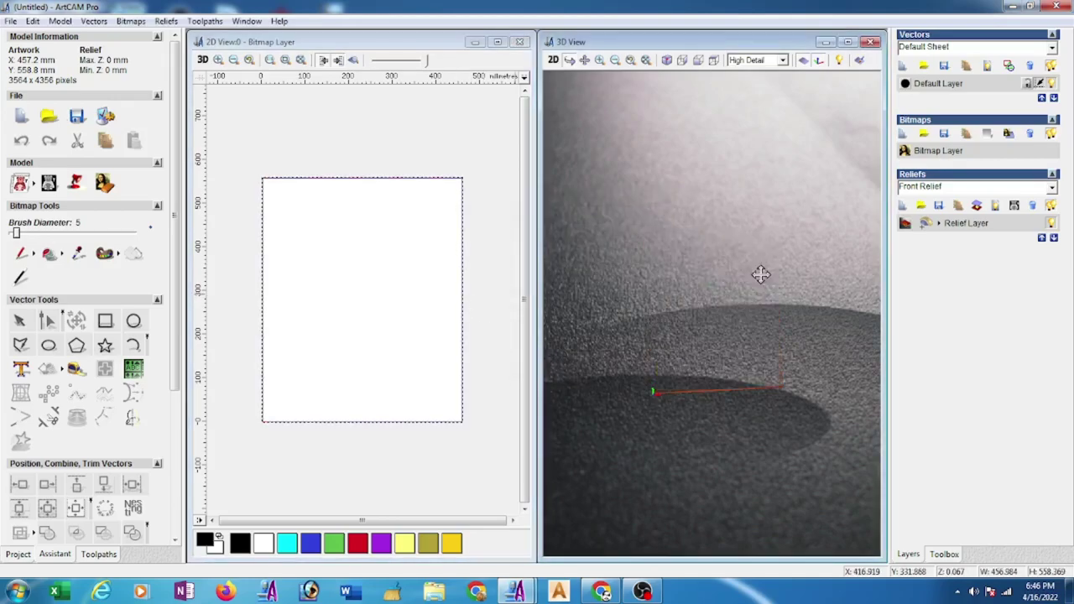
Ungroup all vectors of the model's boundary rectangle
right_click(459, 290)
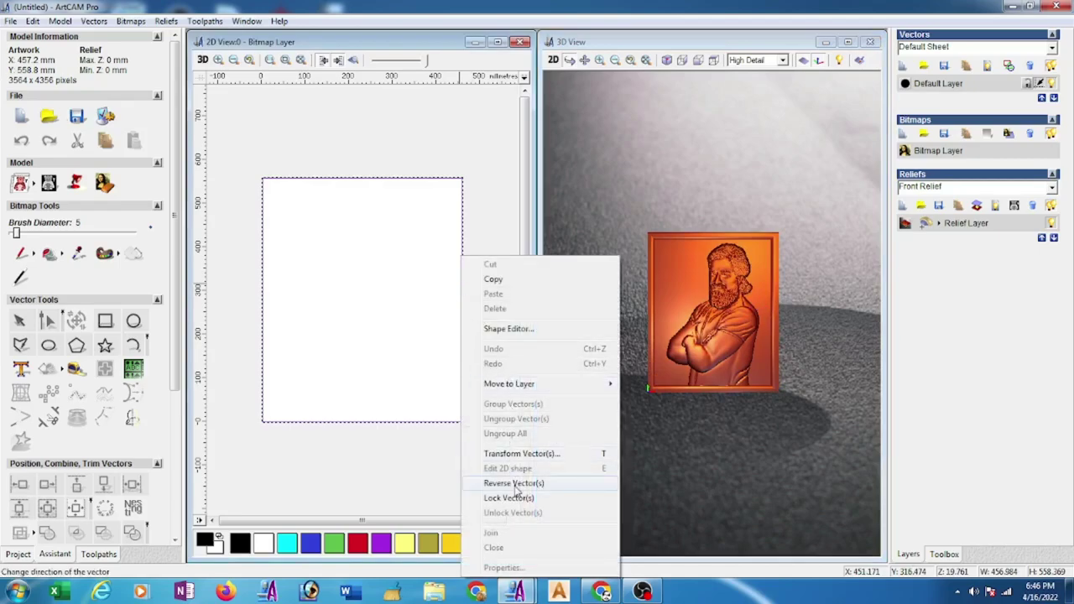
left_click(401, 468)
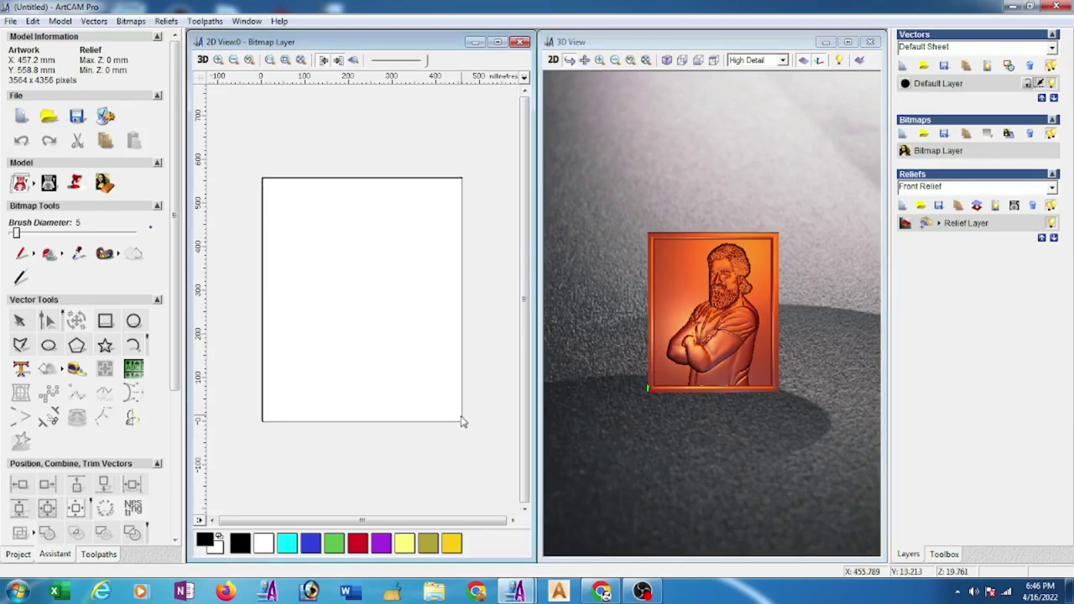
right_click(461, 415)
left_click(490, 271)
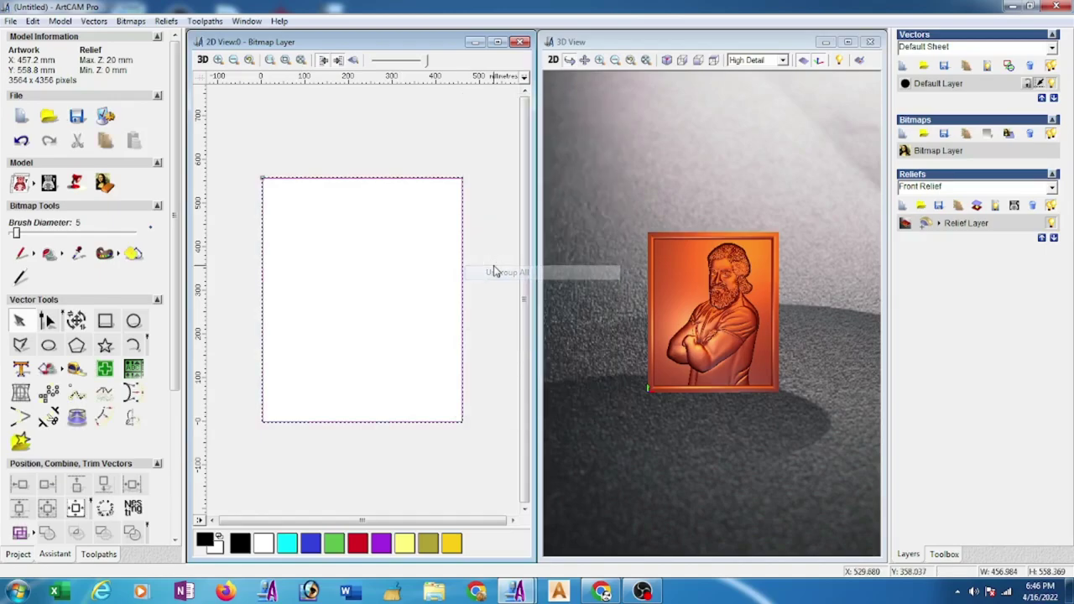
Offset the rectangle 1 mm inwards with sharp corners, then deselect it
left_click(101, 418)
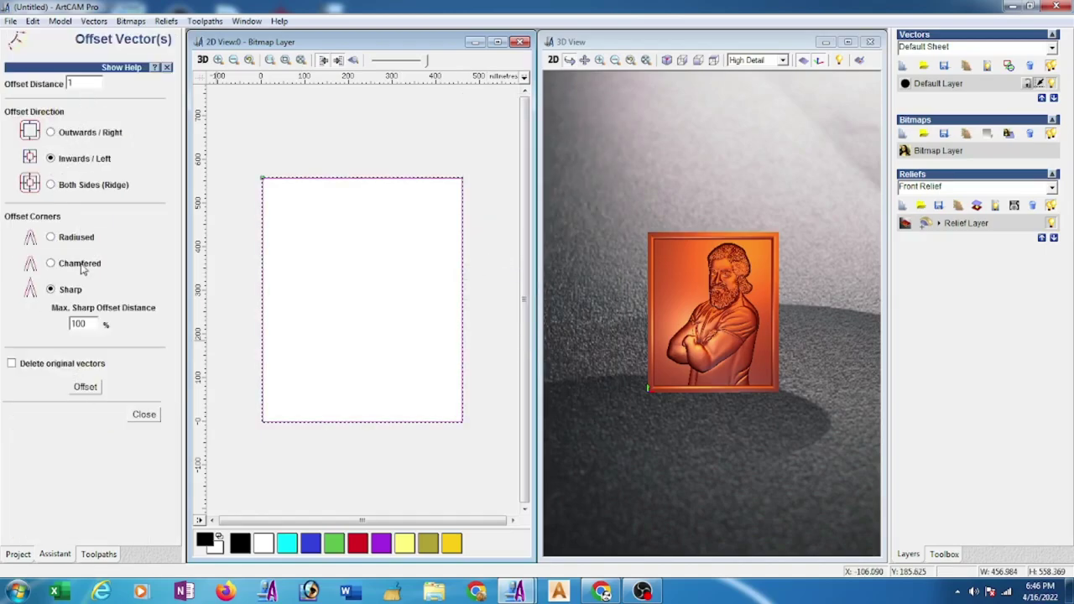
left_click(85, 388)
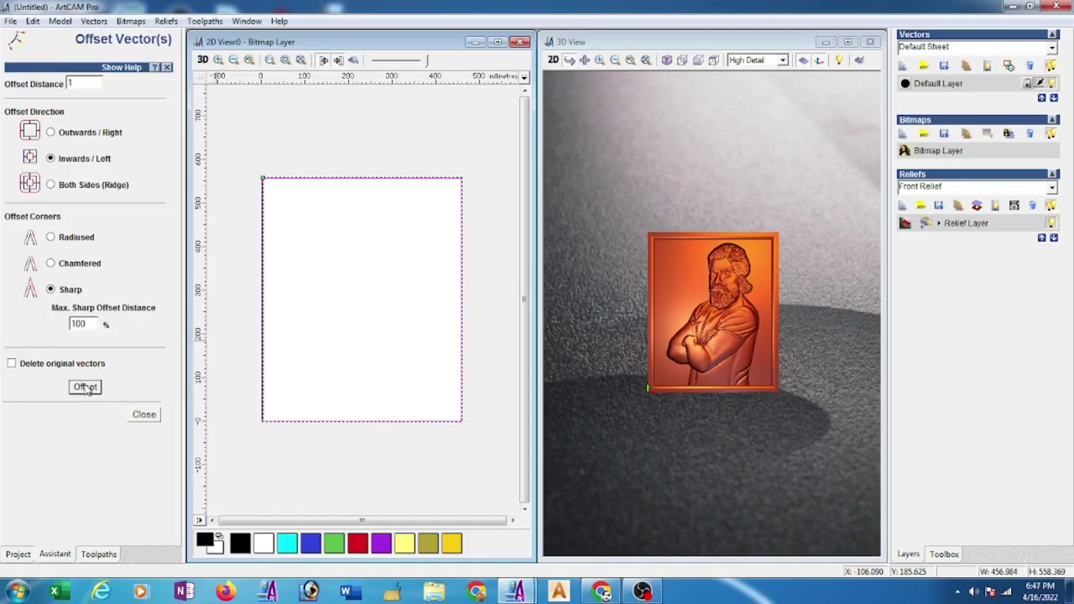
left_click(144, 414)
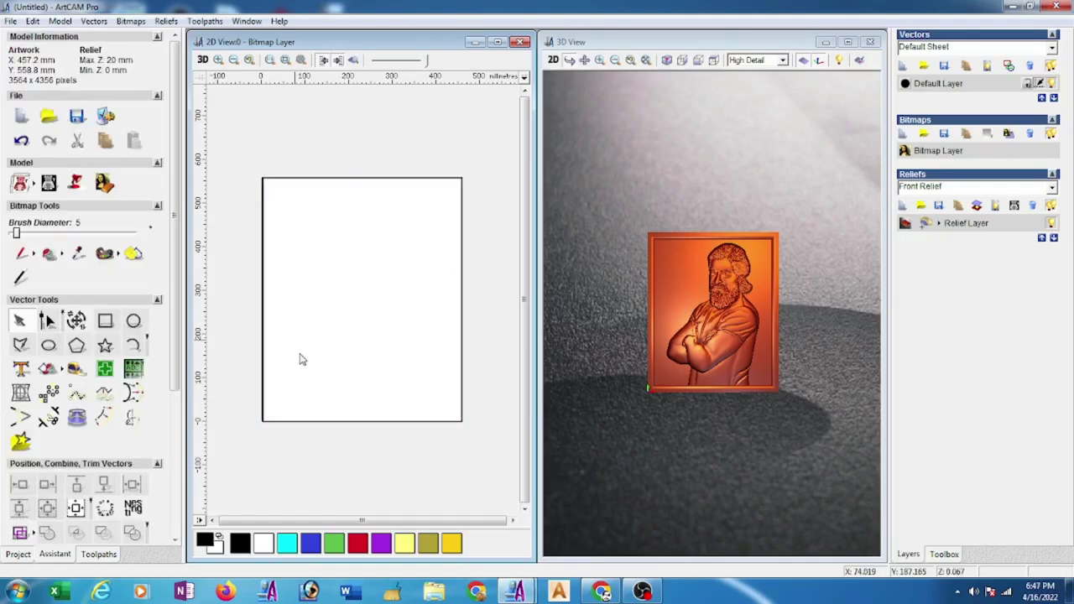
scroll(264, 191, "up", 2)
scroll(219, 157, "up", 1)
scroll(218, 157, "up", 1)
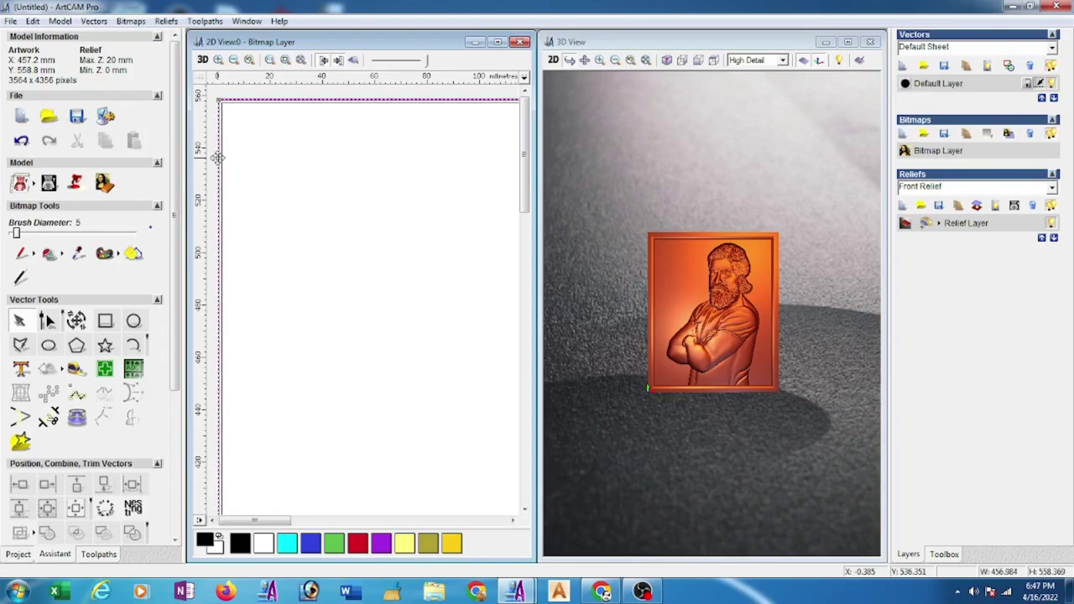
left_click(217, 157)
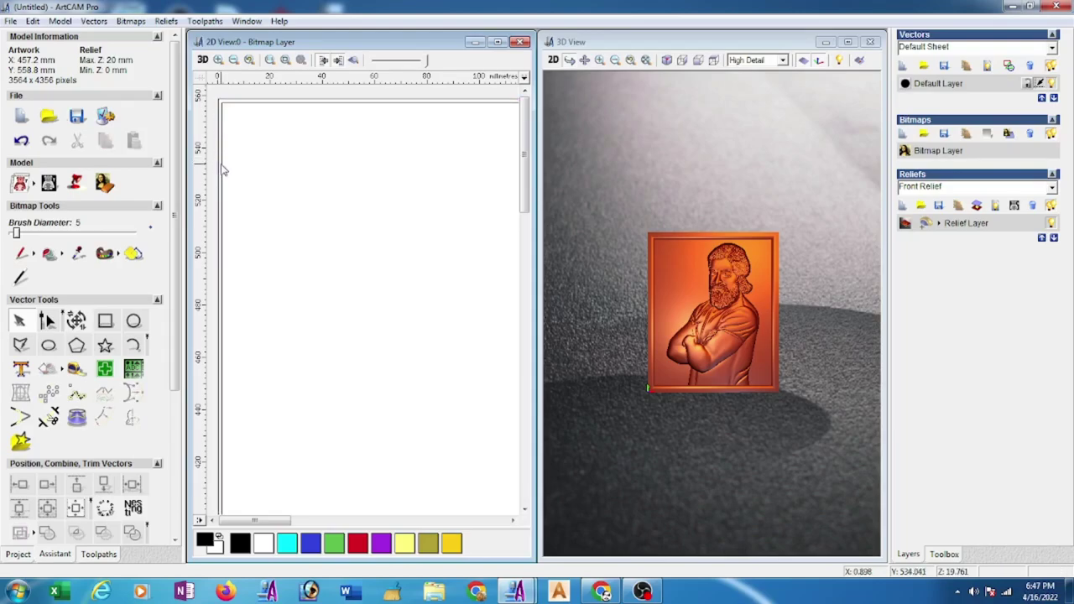
scroll(353, 210, "down", 1)
scroll(407, 273, "down", 1)
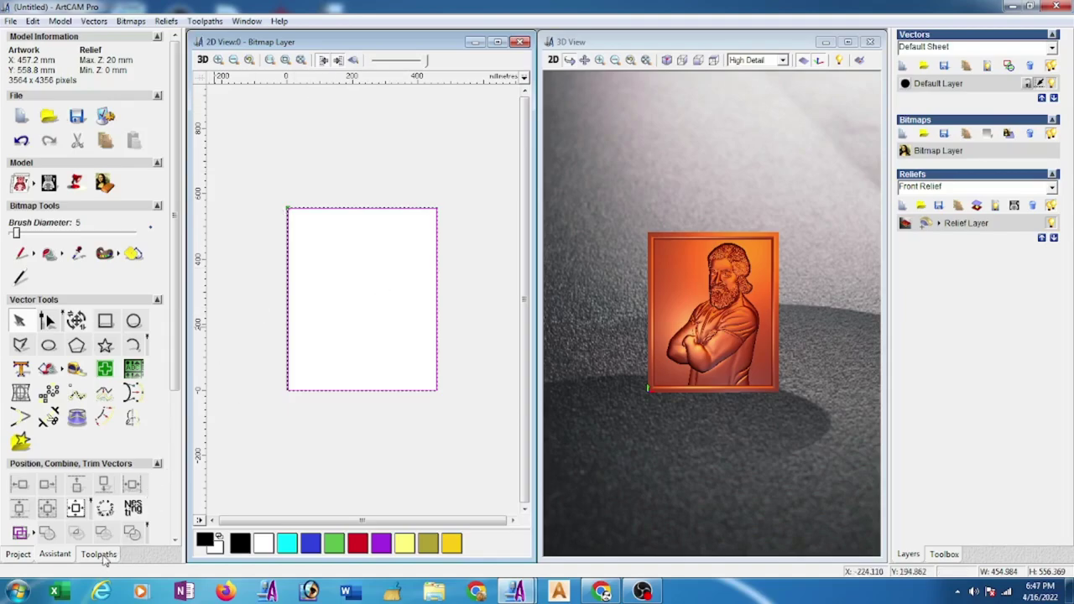
Start a 2D inside profile toolpath along the boundary and set its 5 mm finish depth
left_click(98, 555)
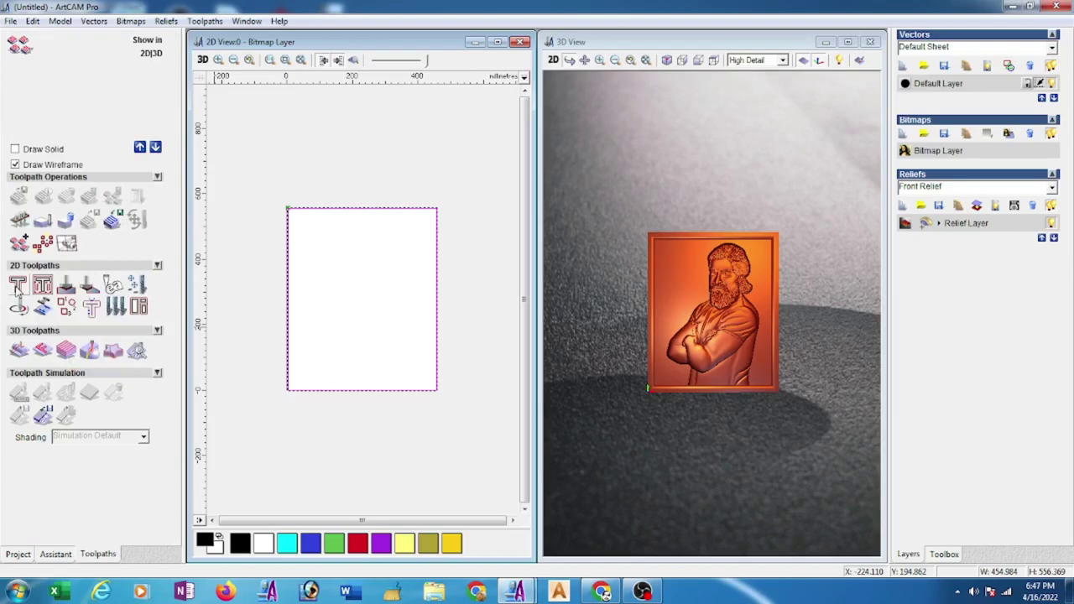
left_click(17, 287)
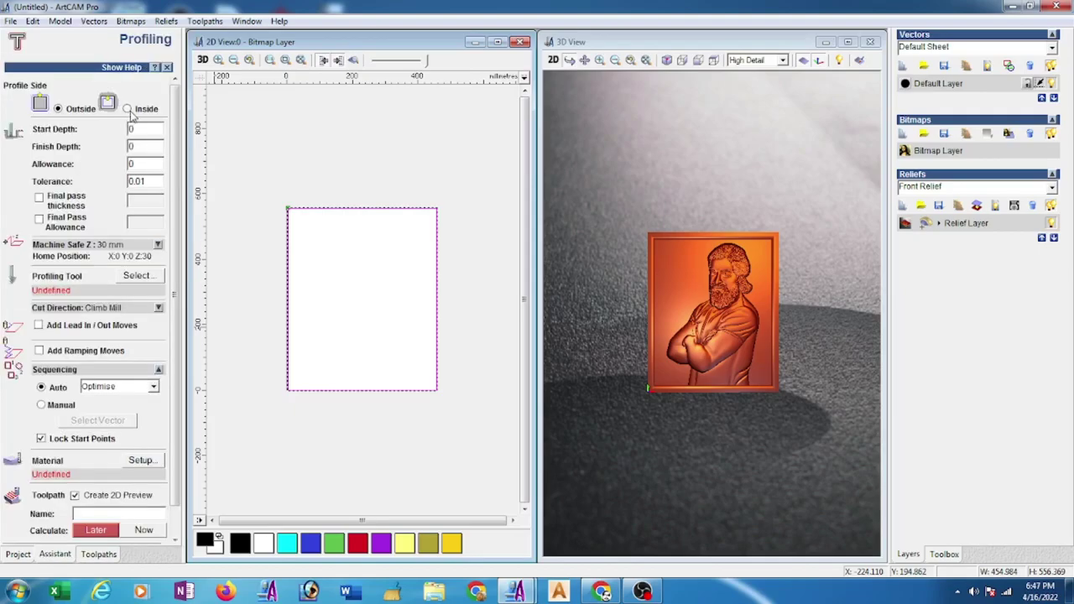
left_click(128, 110)
double_click(147, 149)
type("5")
Choose and edit the End Mill 6 mm as the profiling tool
left_click(134, 275)
left_click(440, 310)
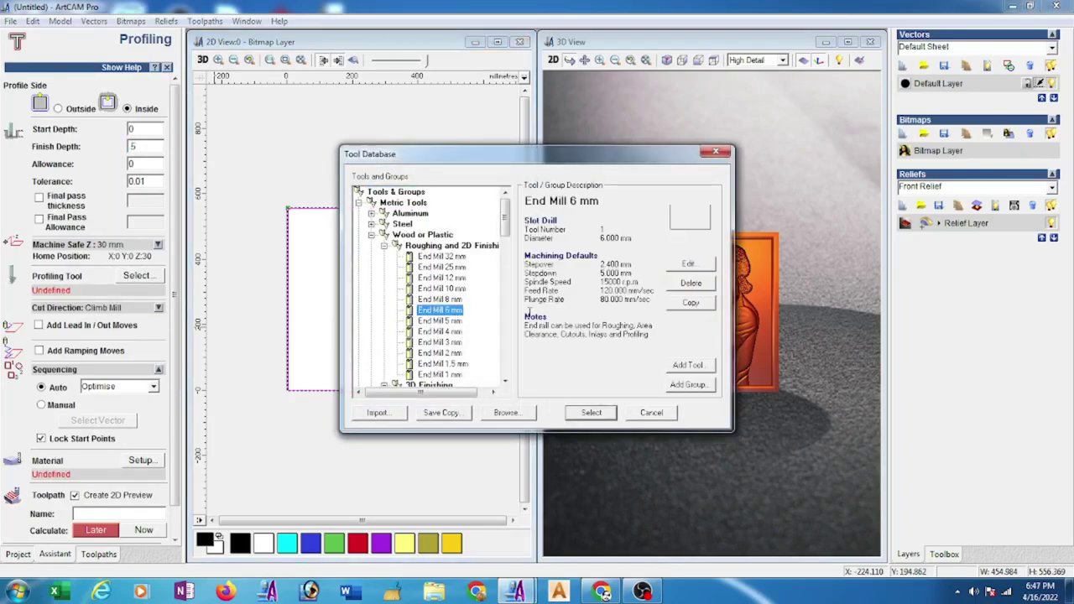
left_click(688, 263)
double_click(703, 199)
key("BackSpace")
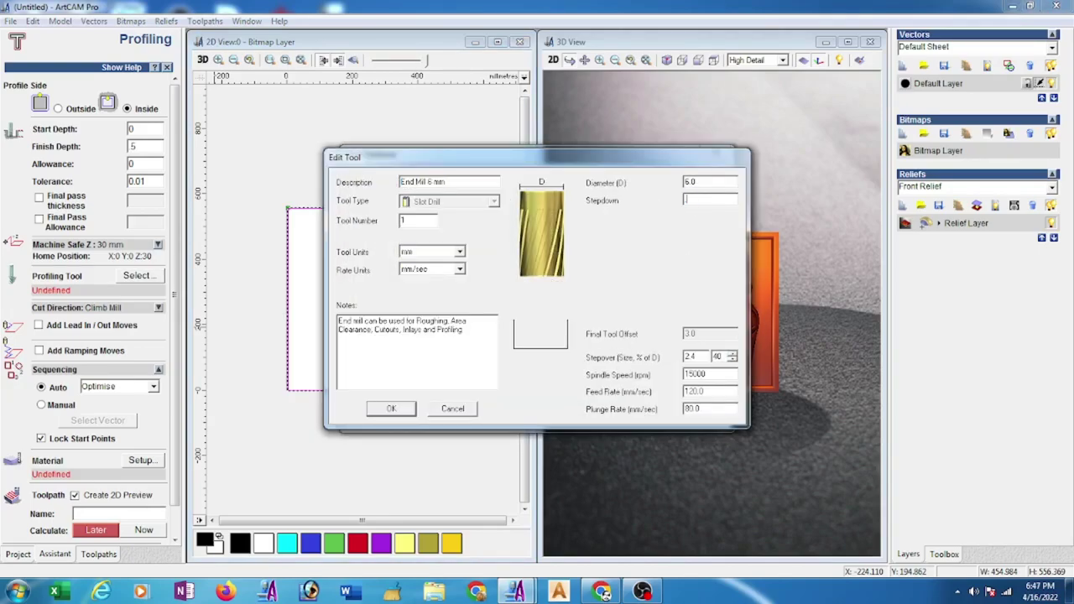
type("0.5")
left_click(391, 409)
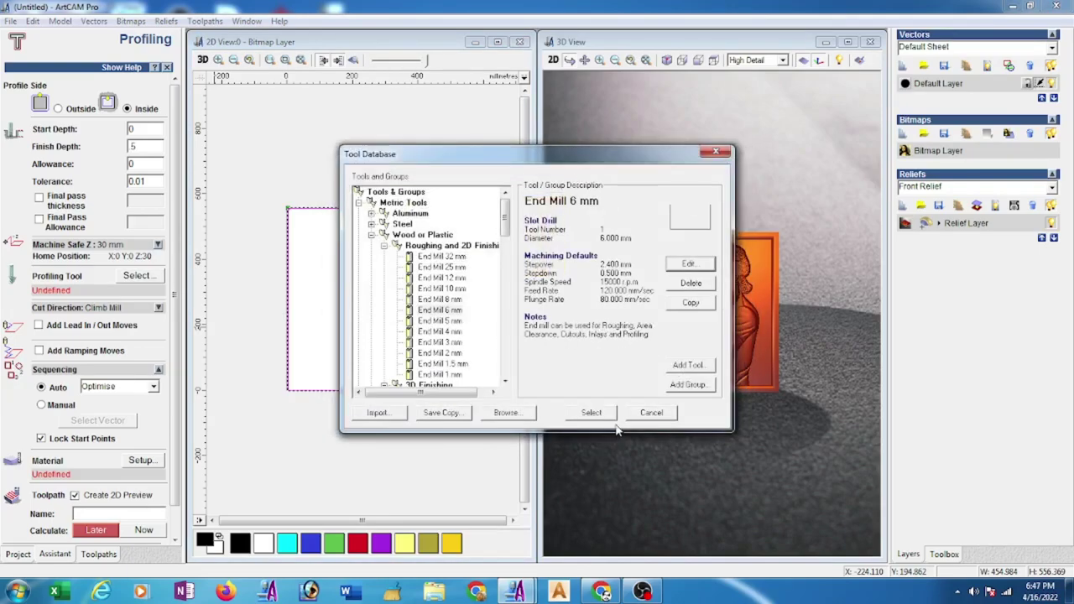
left_click(592, 412)
Set the material thickness to 40 mm and calculate the Profile toolpath
left_click(143, 460)
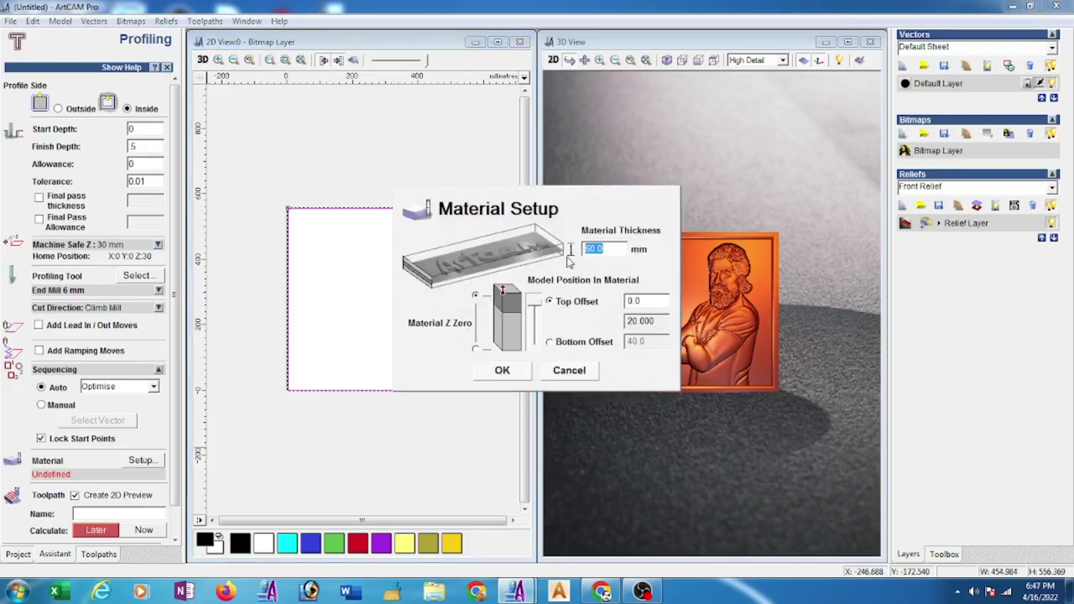
type("40")
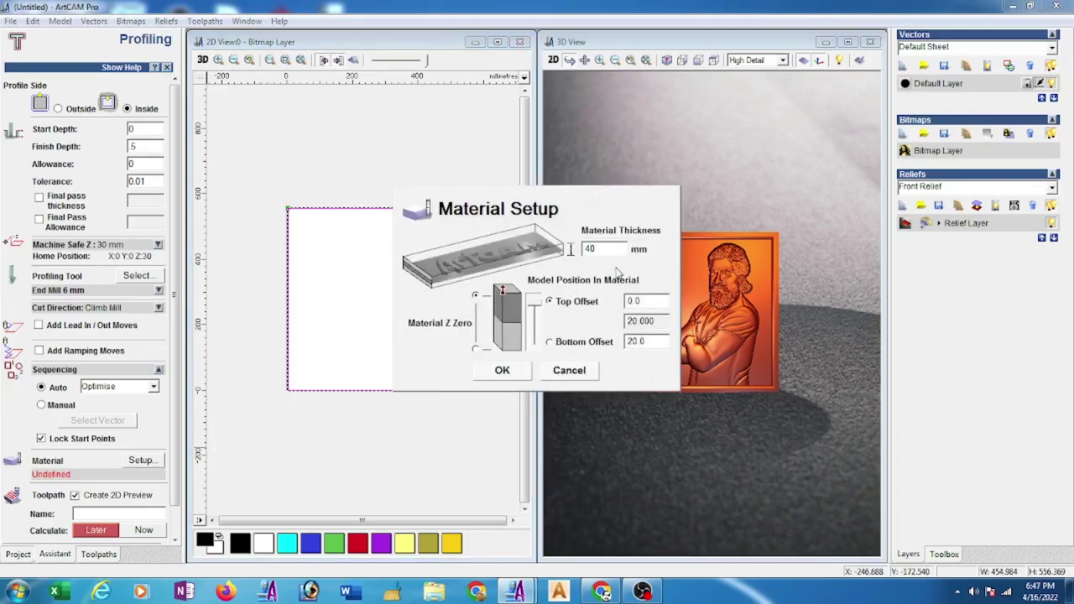
left_click(502, 370)
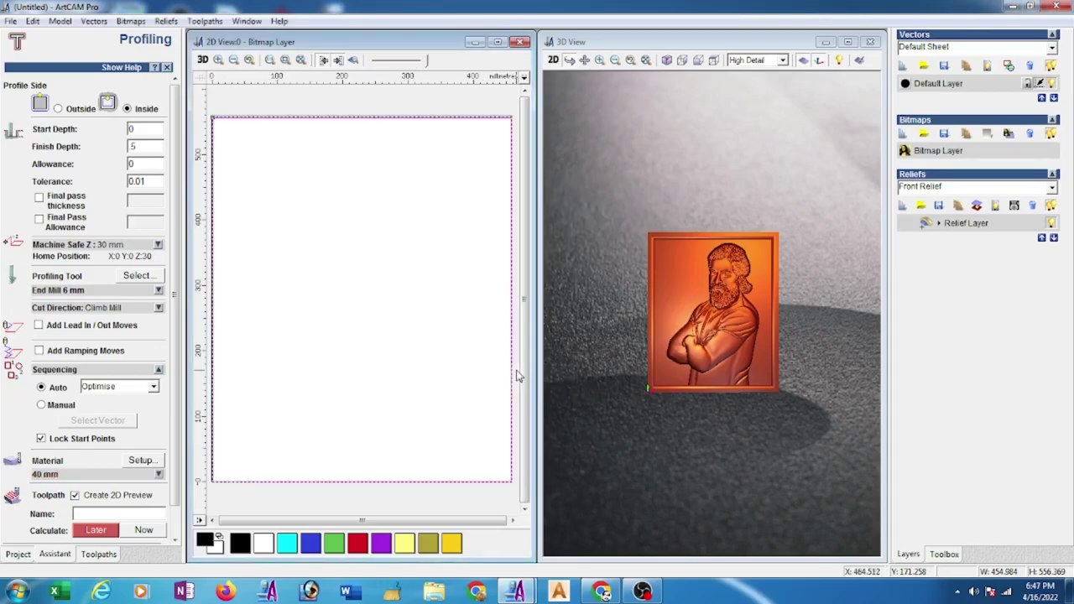
scroll(151, 470, "down", 1)
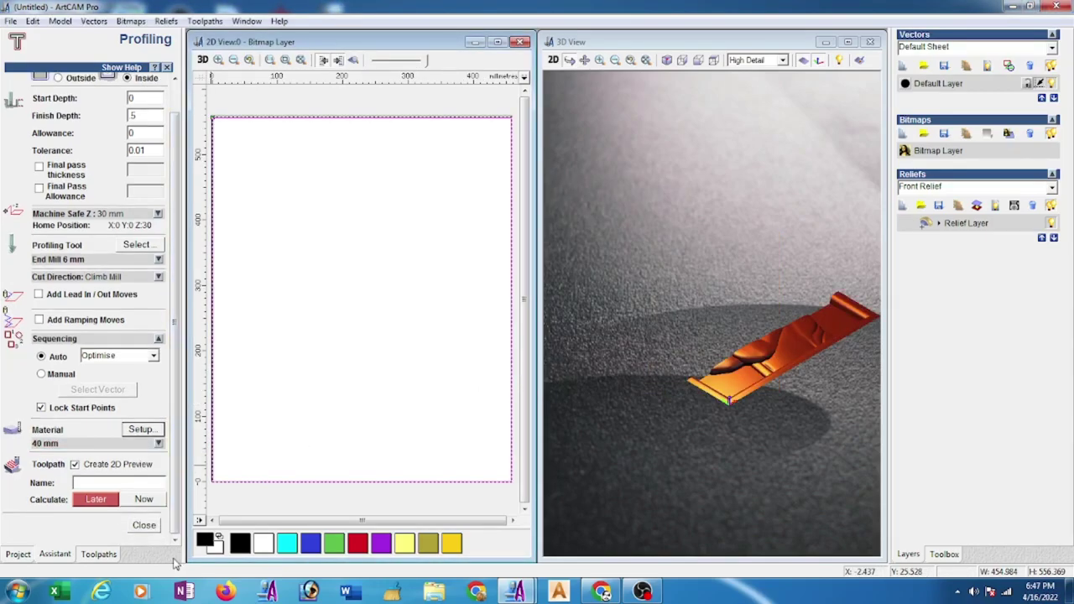
left_click(156, 501)
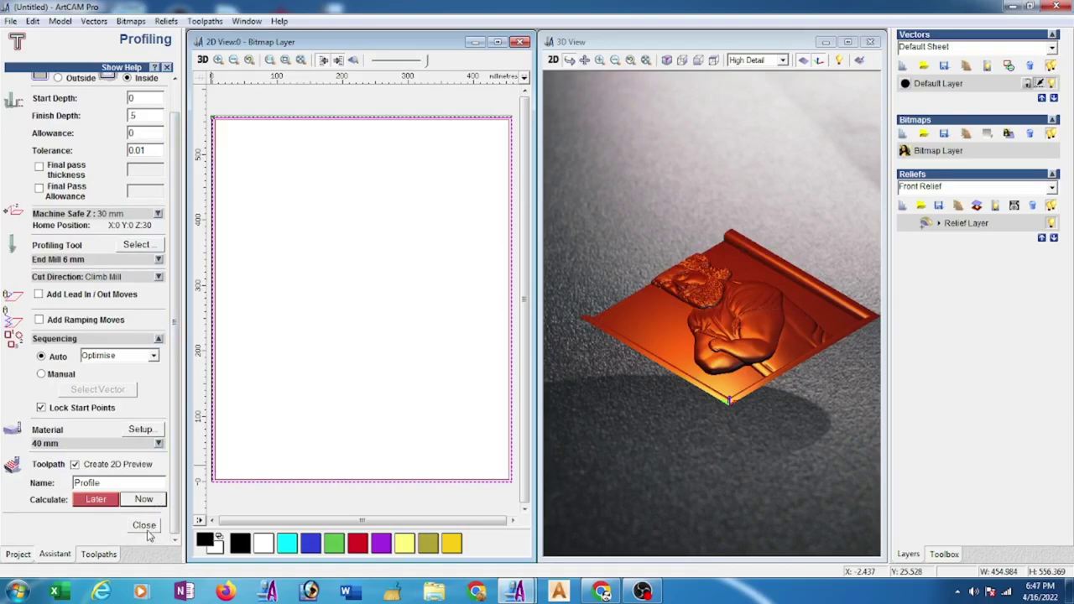
left_click(145, 528)
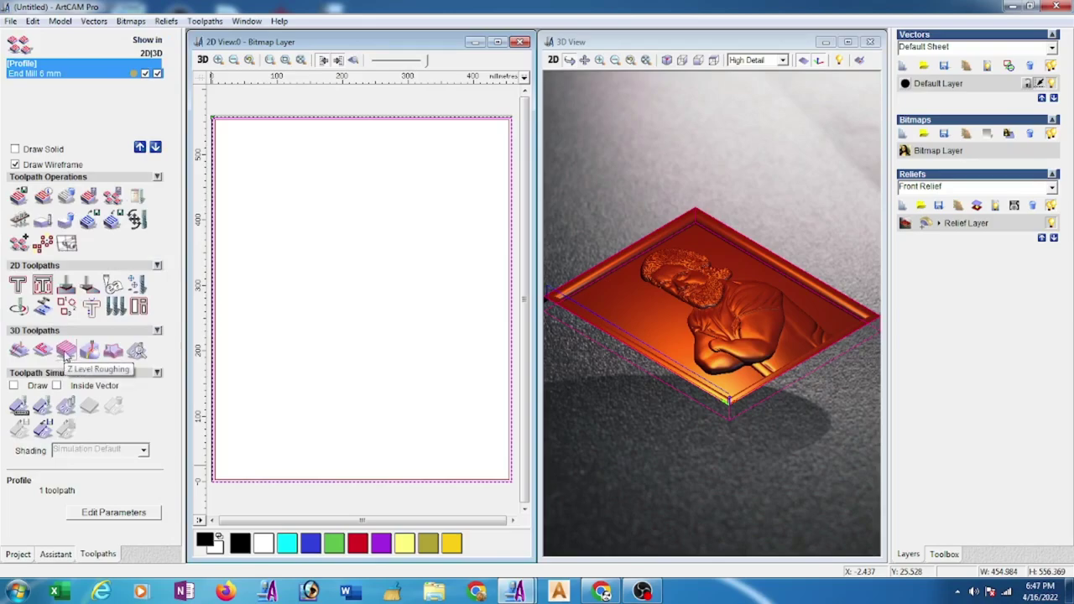
Set up Z level roughing on the selected vector with the End Mill 6 mm at 5 mm stepdown
left_click(66, 352)
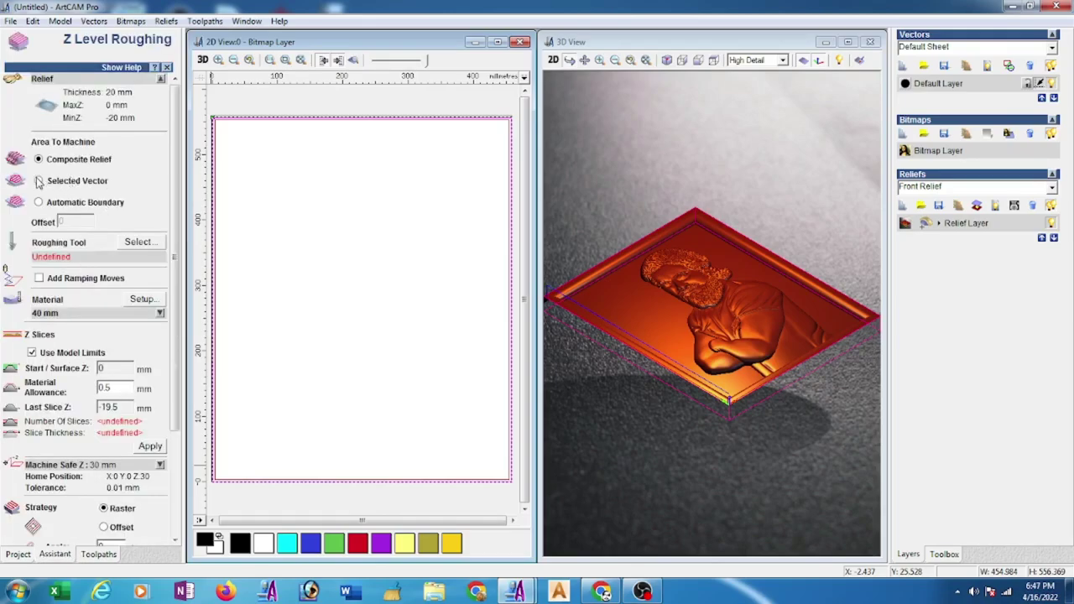
left_click(38, 182)
left_click(137, 242)
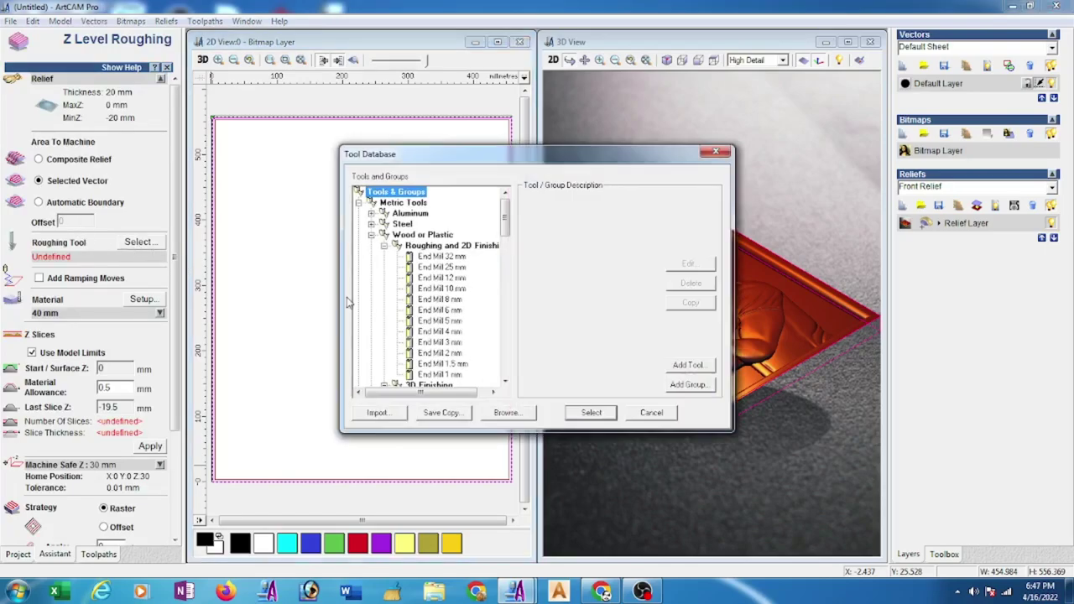
left_click(439, 310)
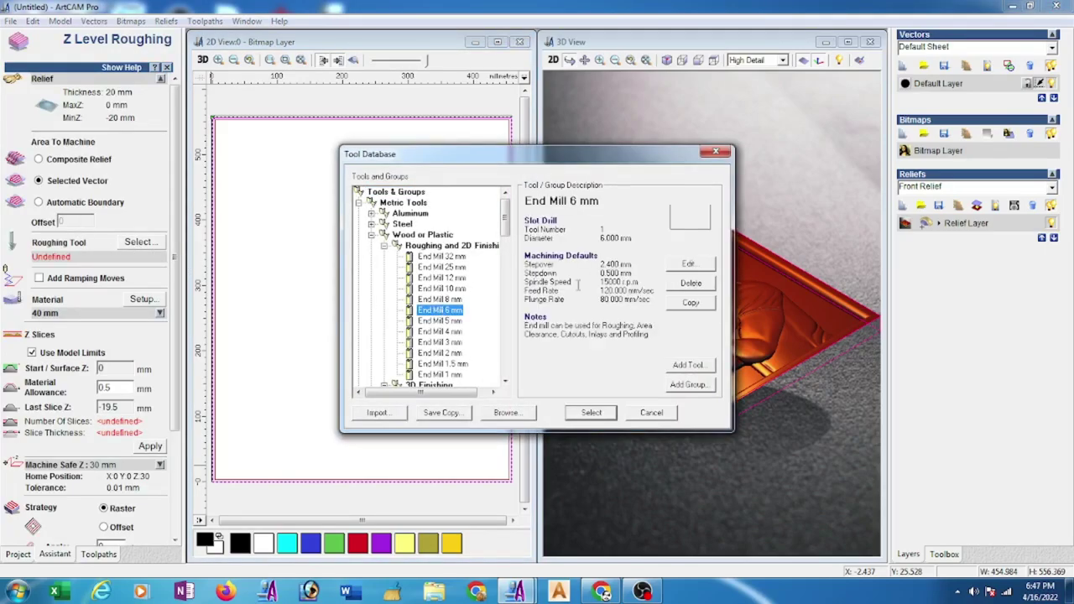
left_click(681, 265)
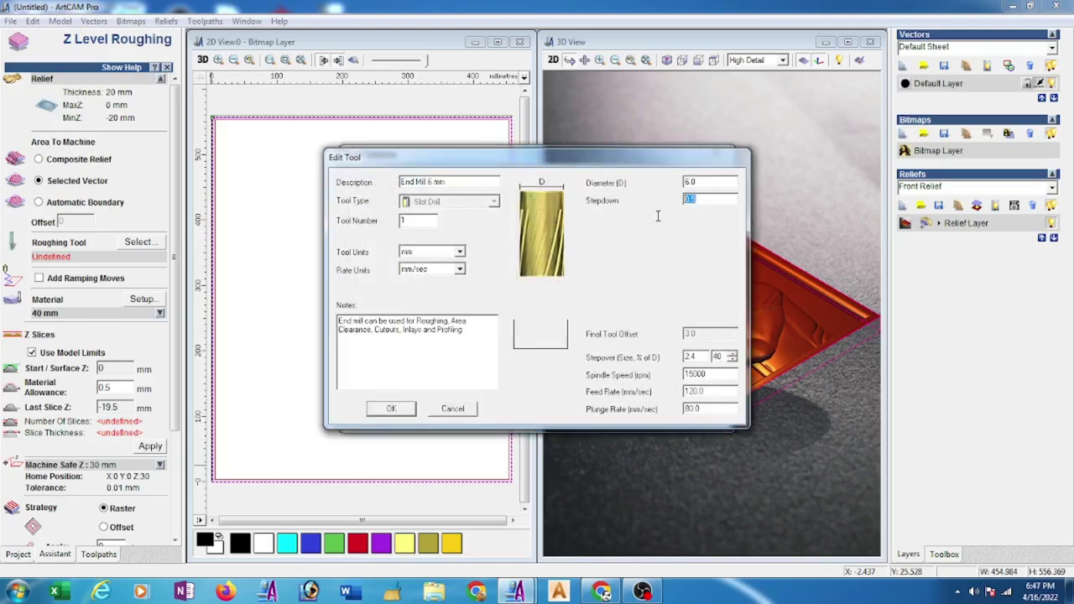
type("5")
left_click(391, 409)
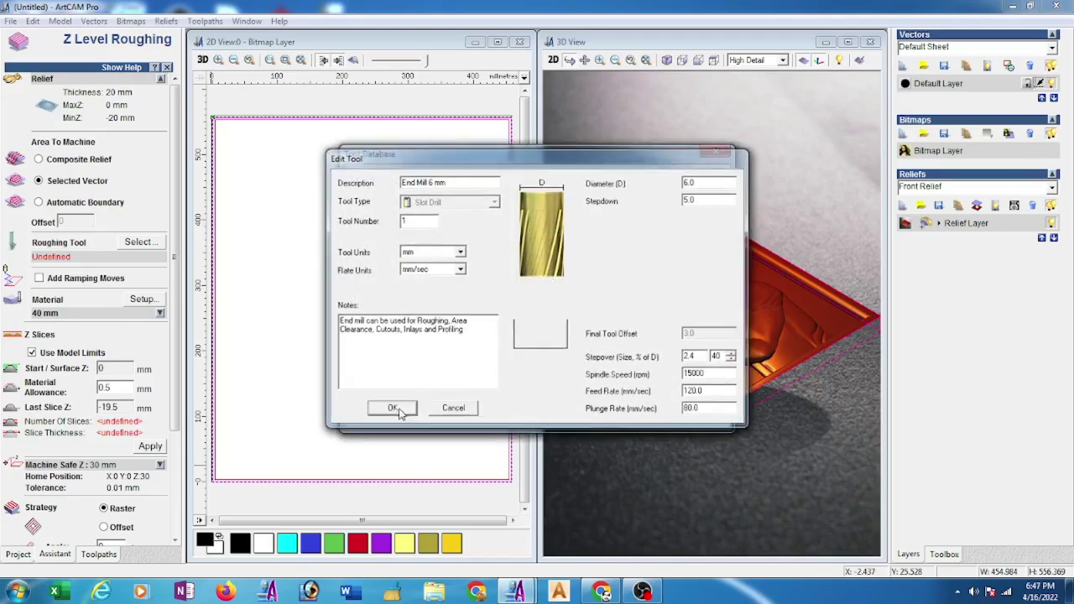
left_click(591, 413)
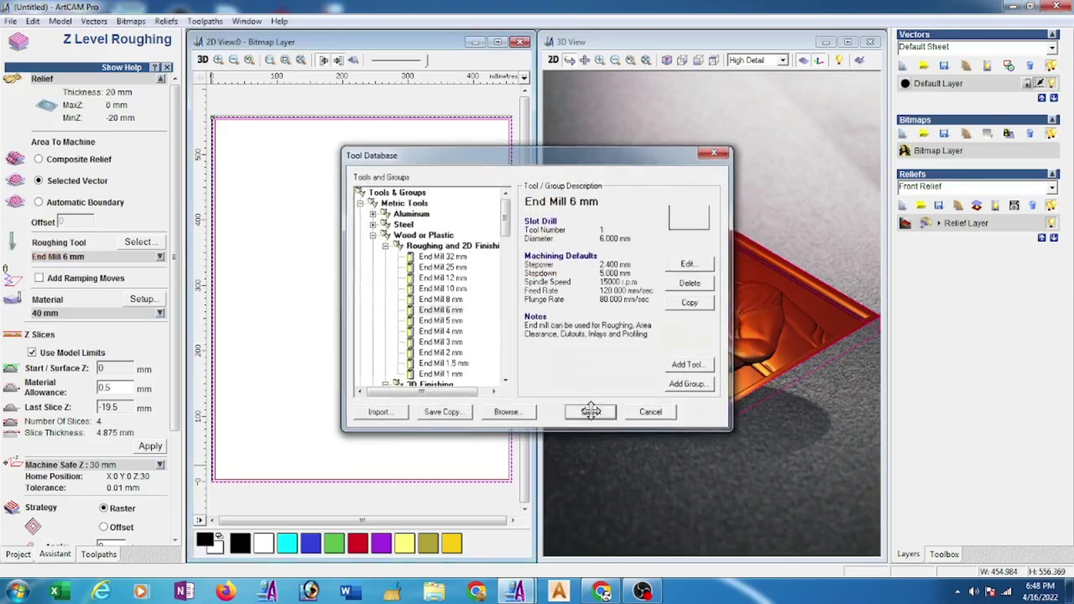
Calculate the Z Roughing toolpath and close its settings
scroll(172, 399, "down", 5)
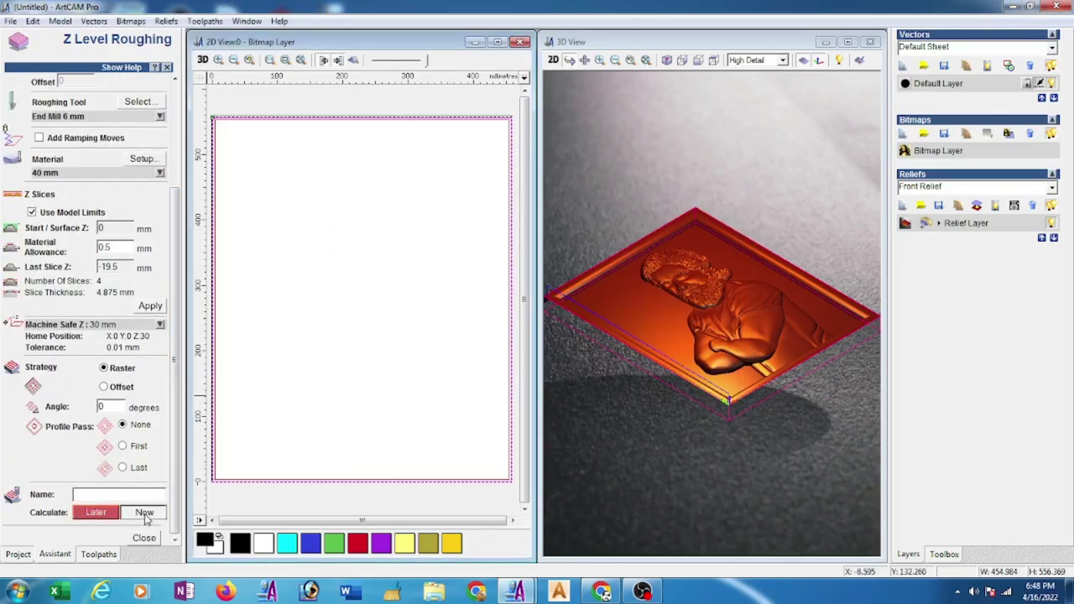
left_click(145, 513)
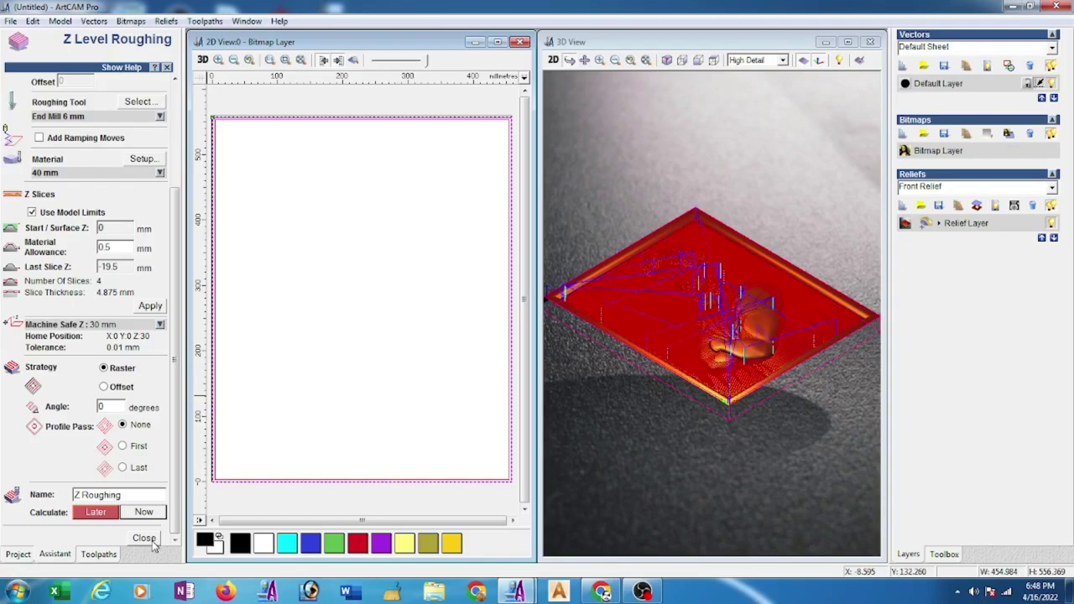
left_click(146, 539)
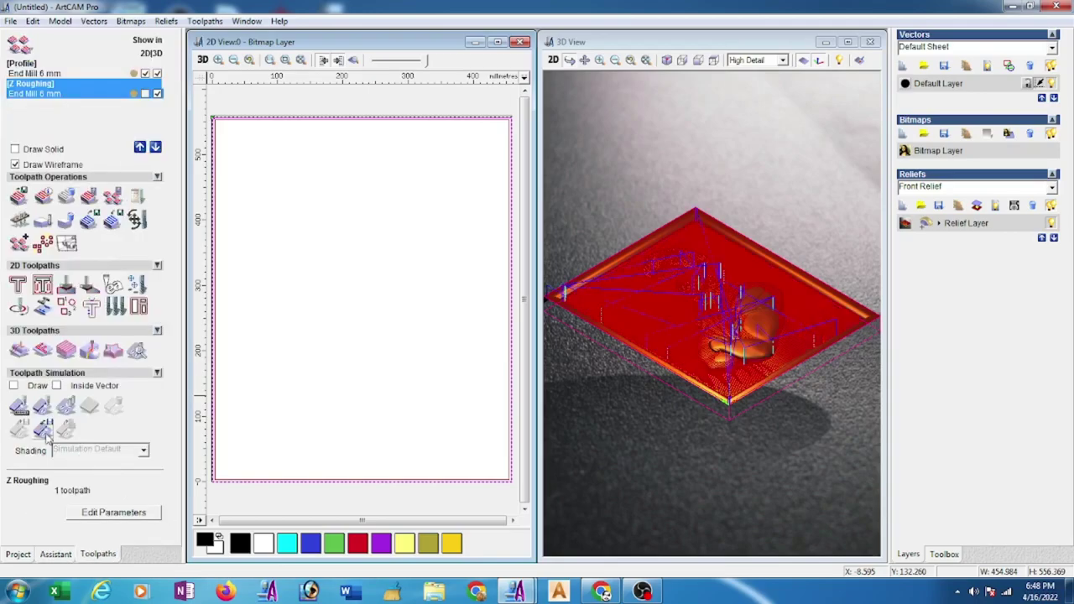
Set up Machine Relief finishing on the selected vector with the Ball Nose 3 mm tool
left_click(18, 351)
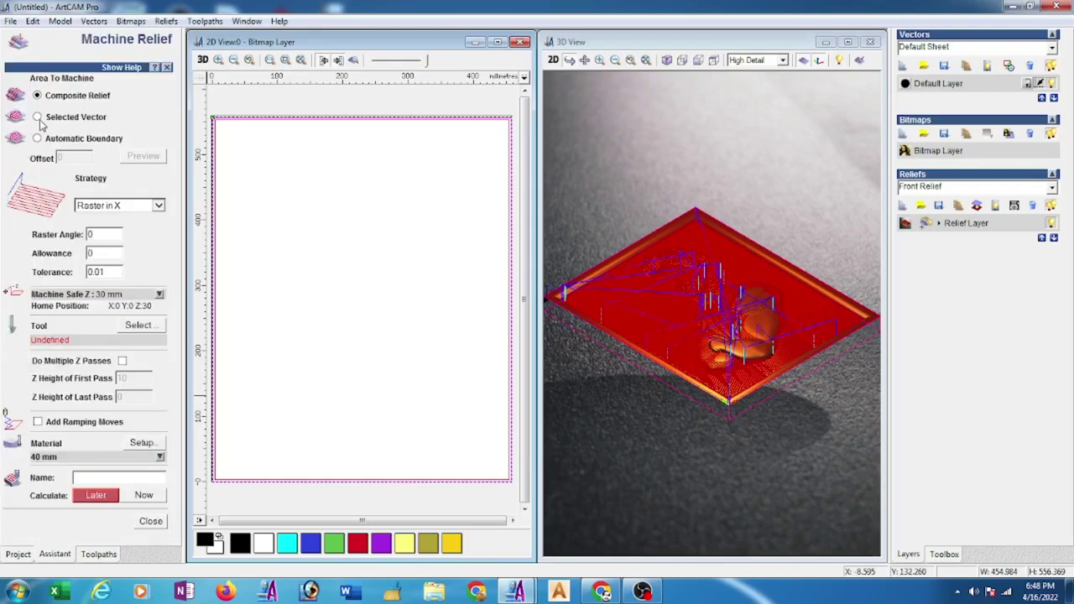
left_click(41, 119)
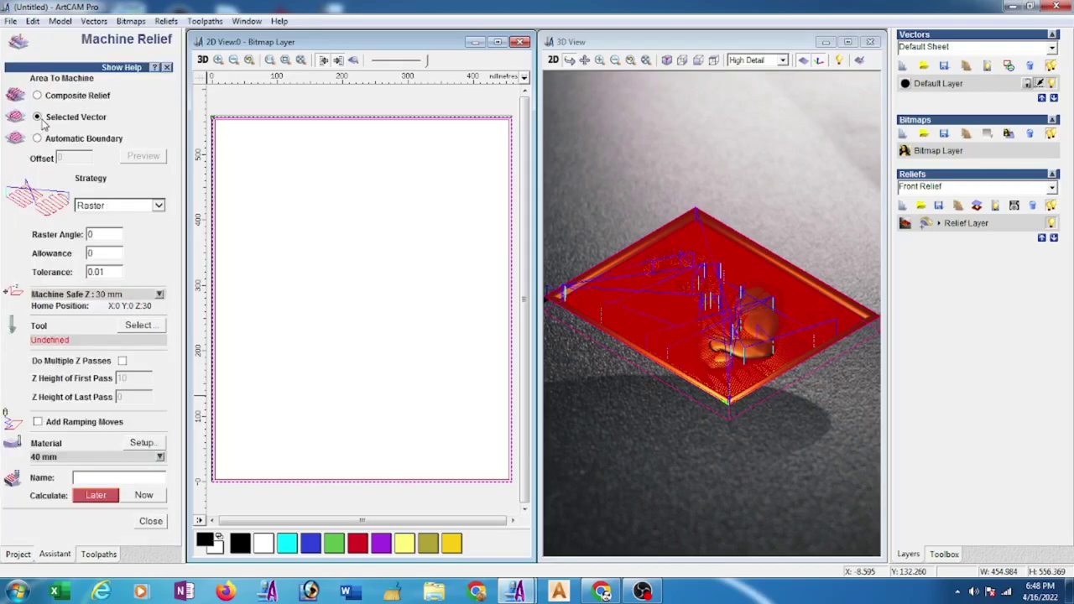
left_click(144, 332)
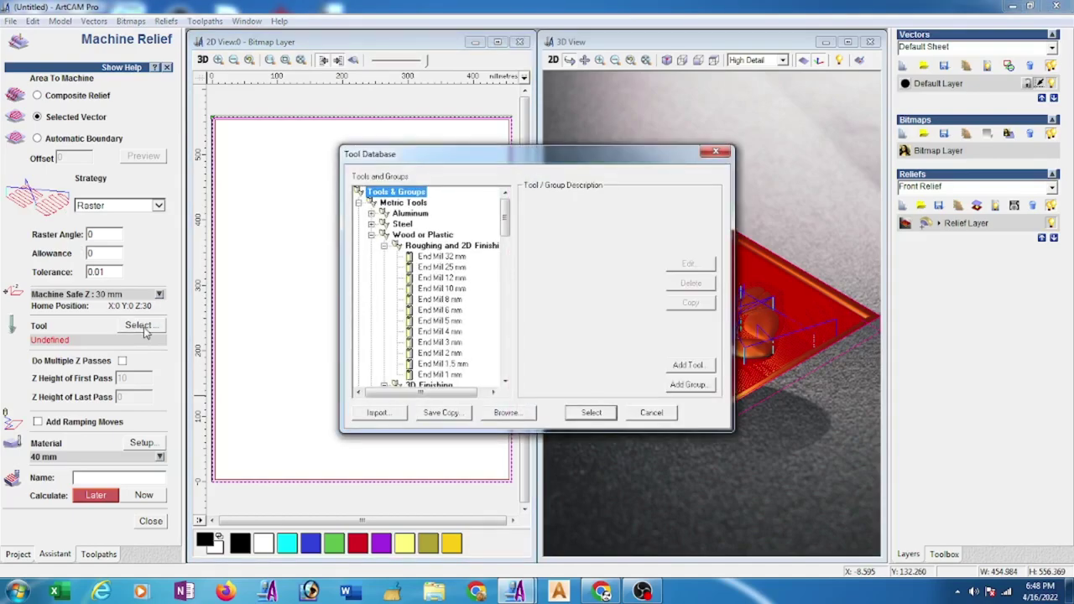
left_click_drag(506, 228, 508, 259)
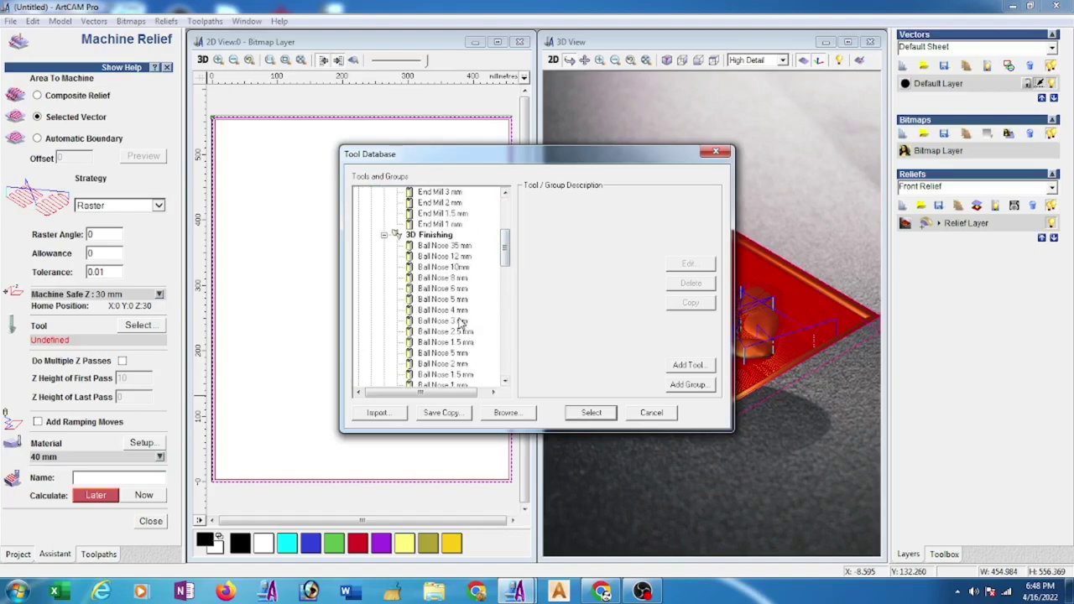
left_click(458, 321)
left_click(705, 266)
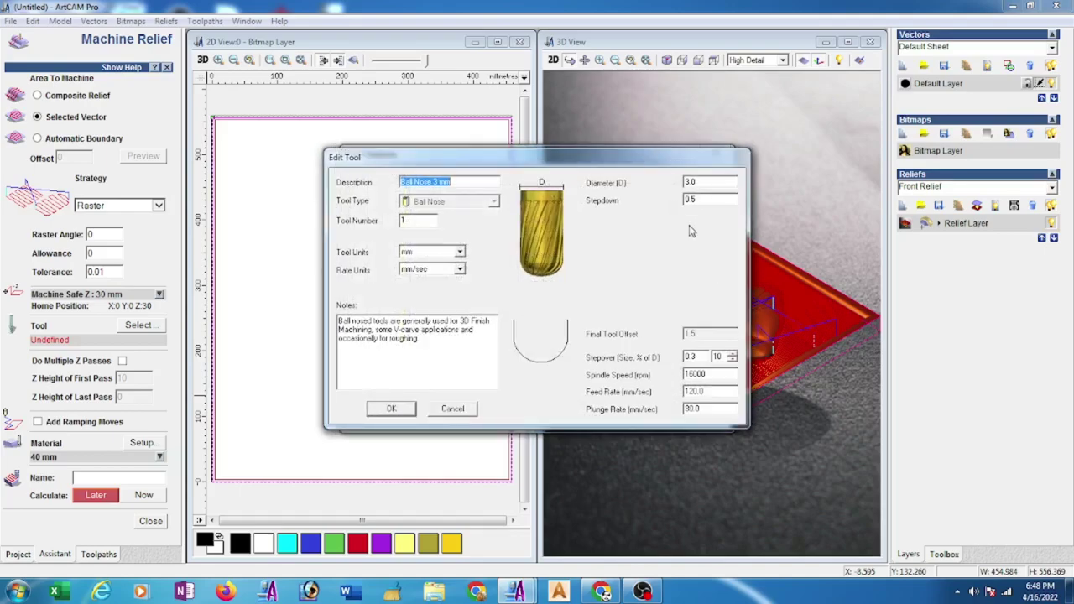
left_click(391, 409)
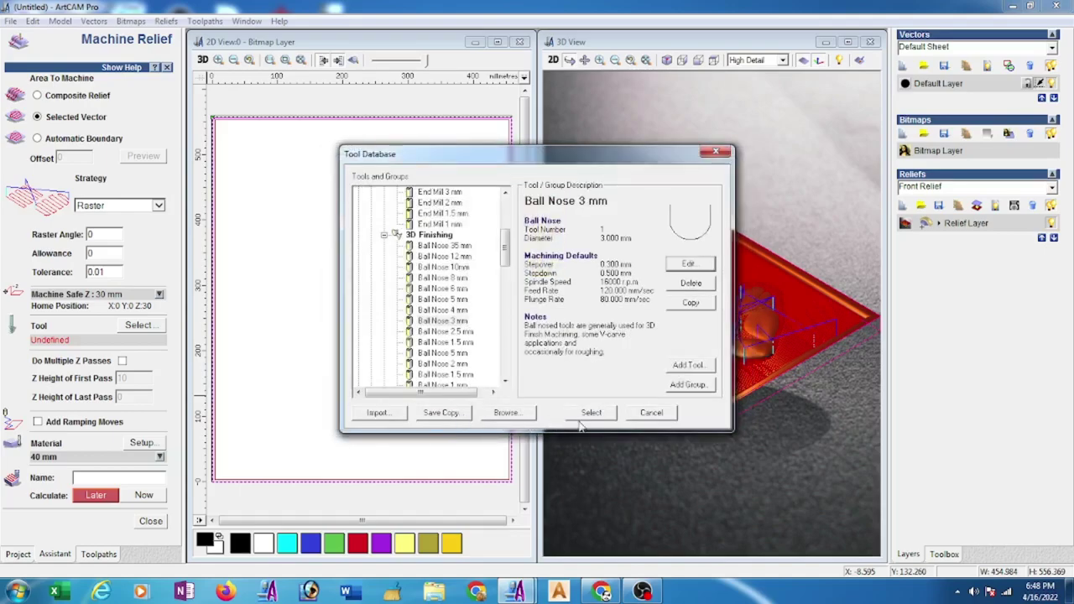
left_click(598, 413)
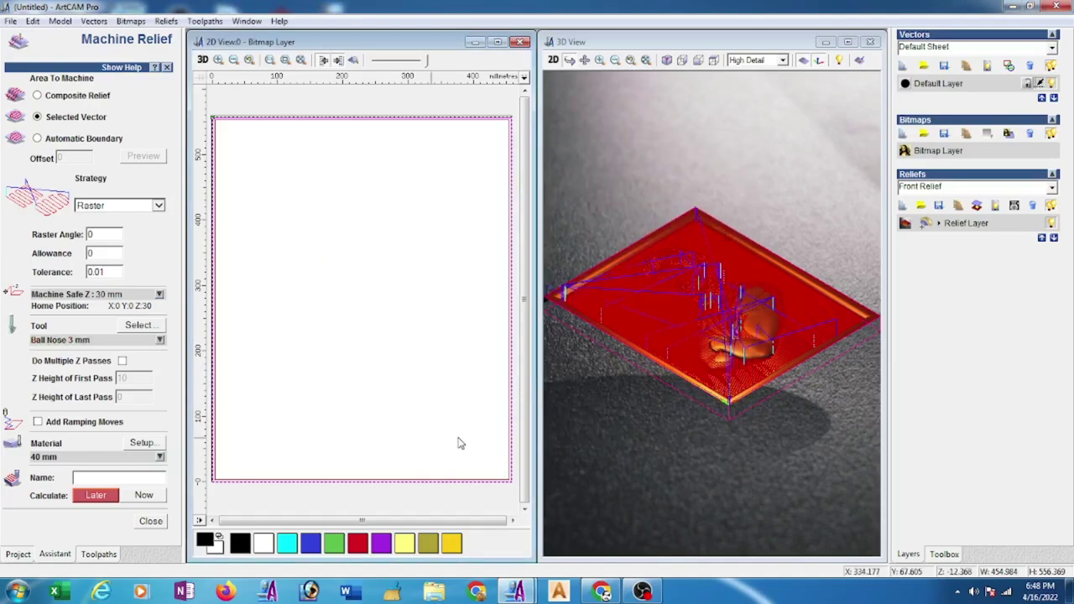
Confirm the 40 mm material setup and calculate the Machine Relief toolpath
left_click(141, 442)
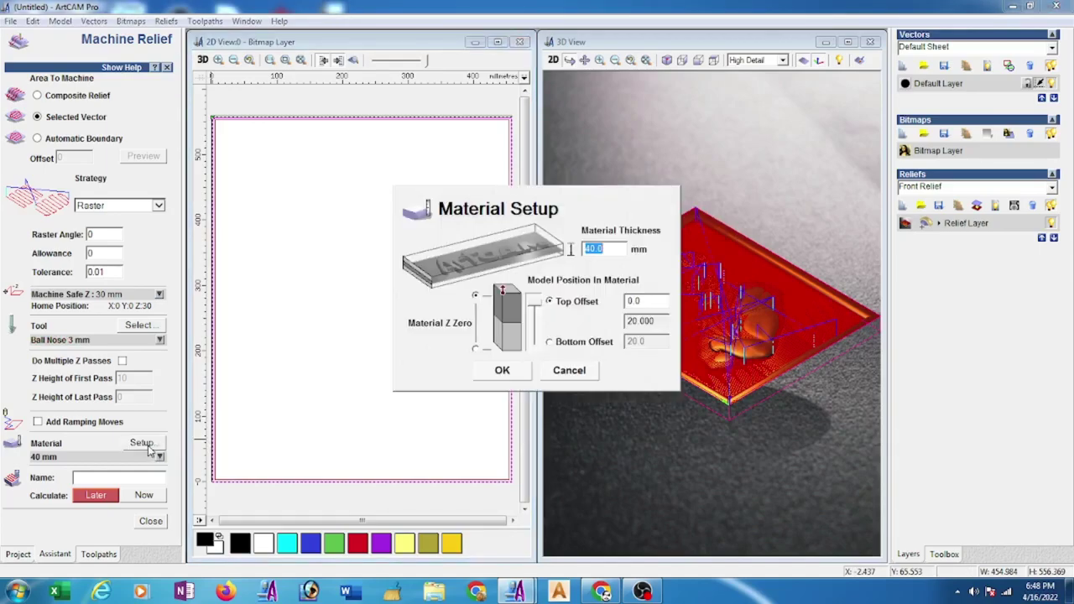
left_click(501, 370)
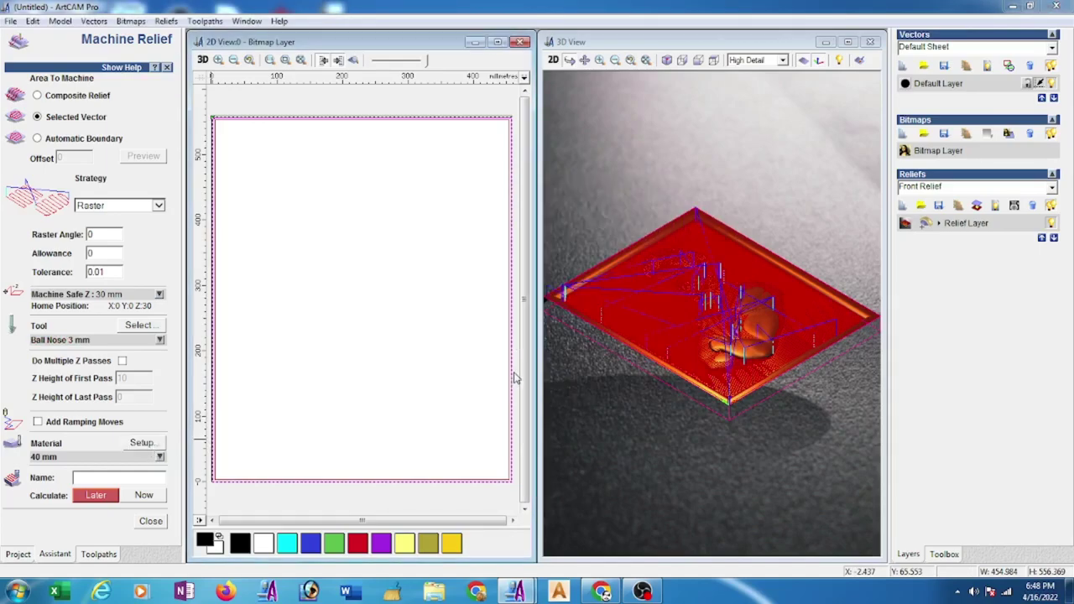
left_click(159, 496)
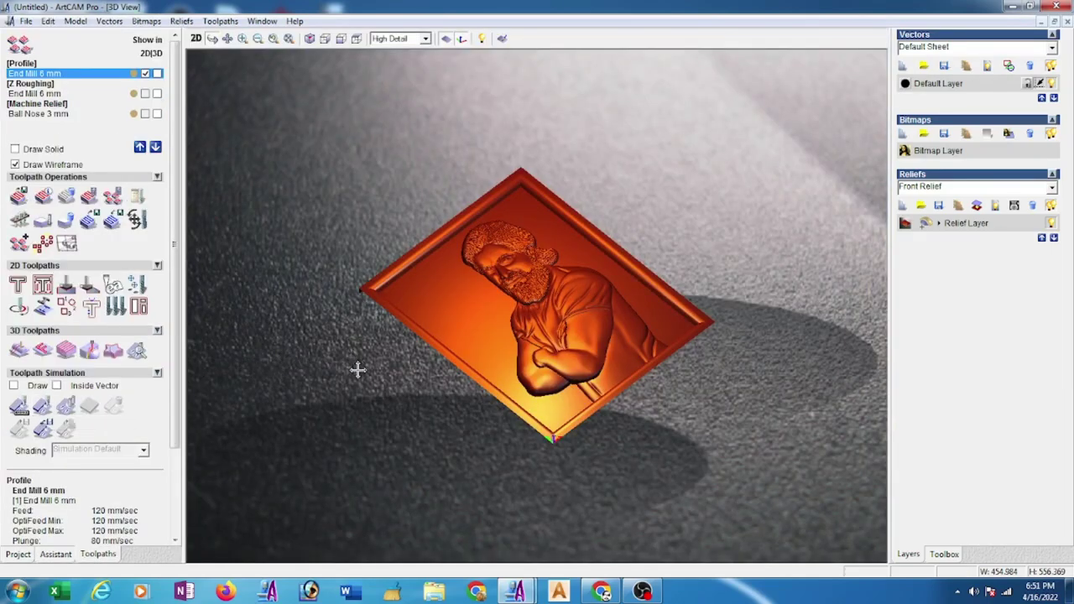
Simulate the Profile toolpath on a standard-resolution block, then simulate Z Roughing
left_click_drag(365, 370, 328, 346)
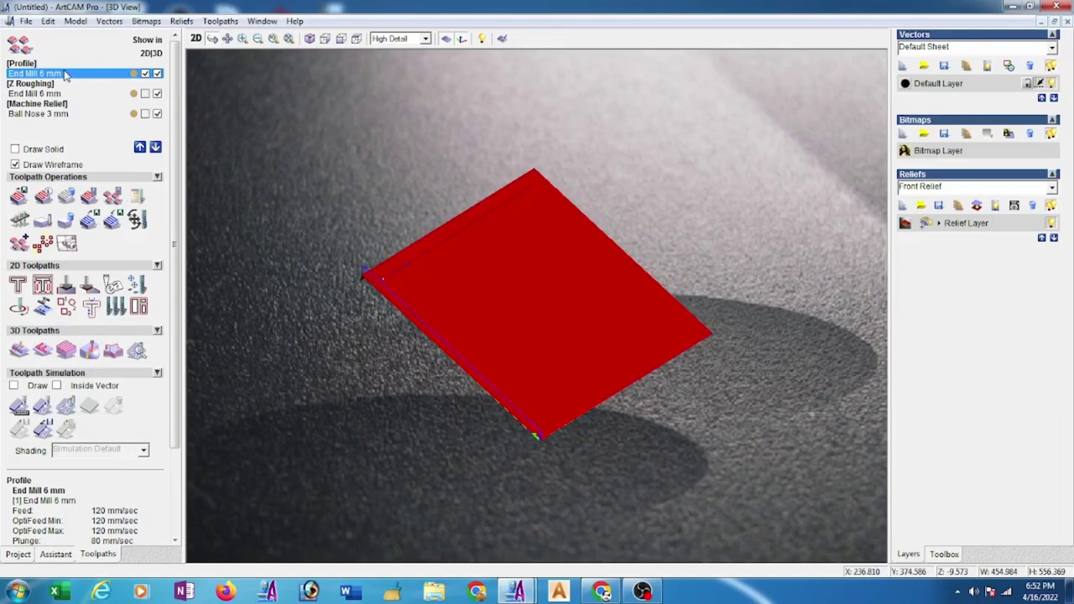
left_click(42, 406)
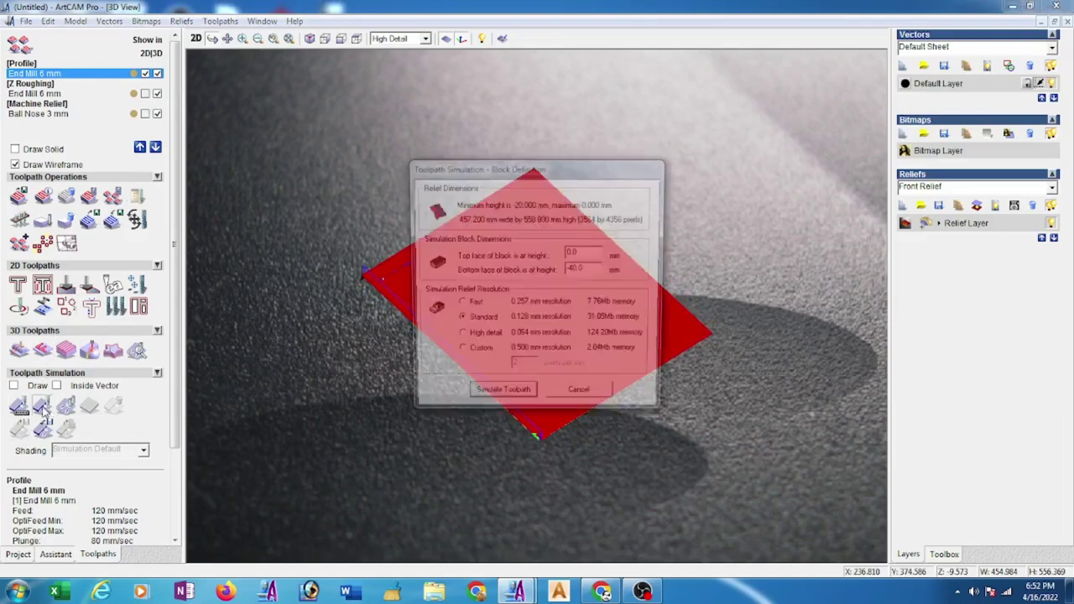
left_click(501, 399)
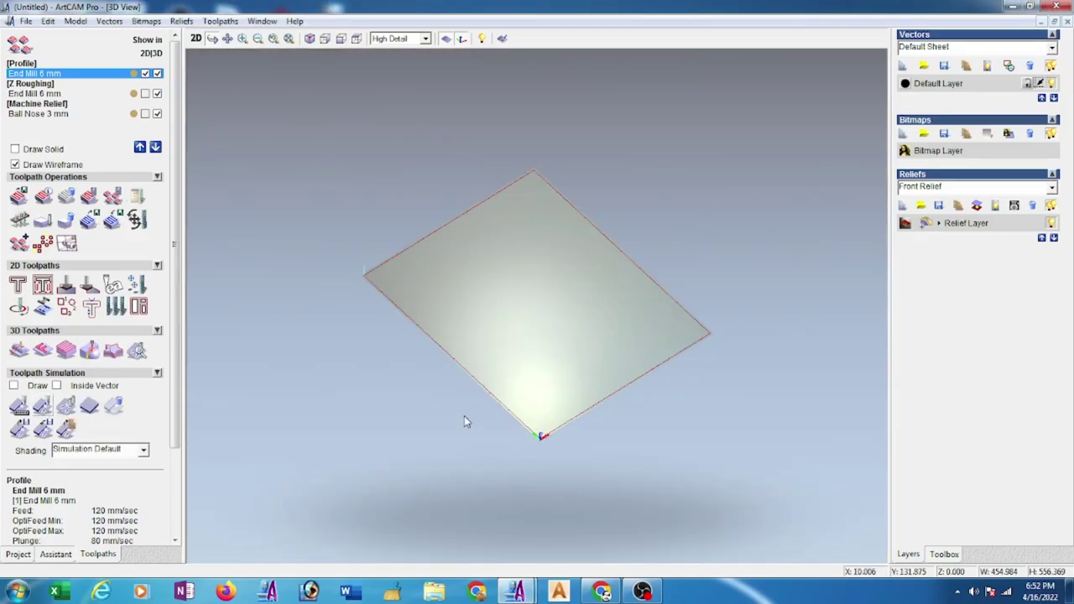
left_click(48, 94)
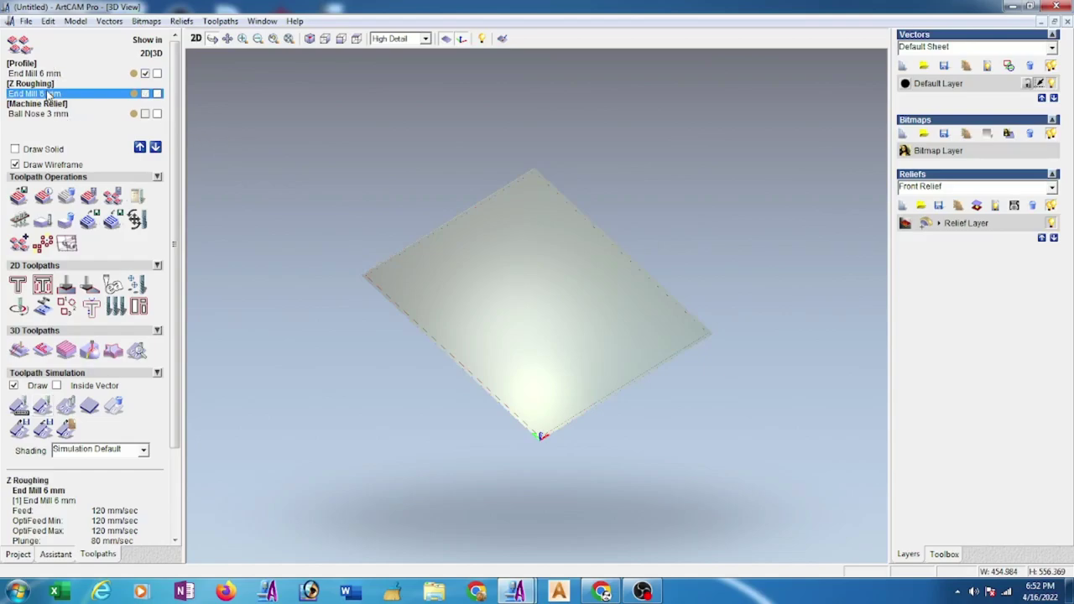
left_click(43, 406)
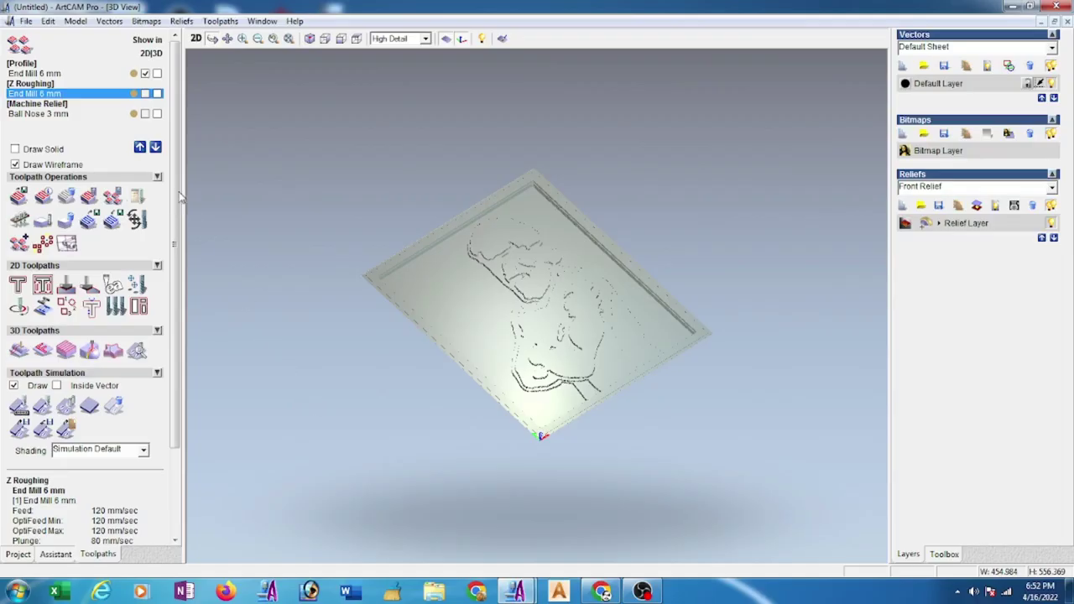
Simulate the Machine Relief Ball Nose 3 mm finishing toolpath on the block
left_click(50, 113)
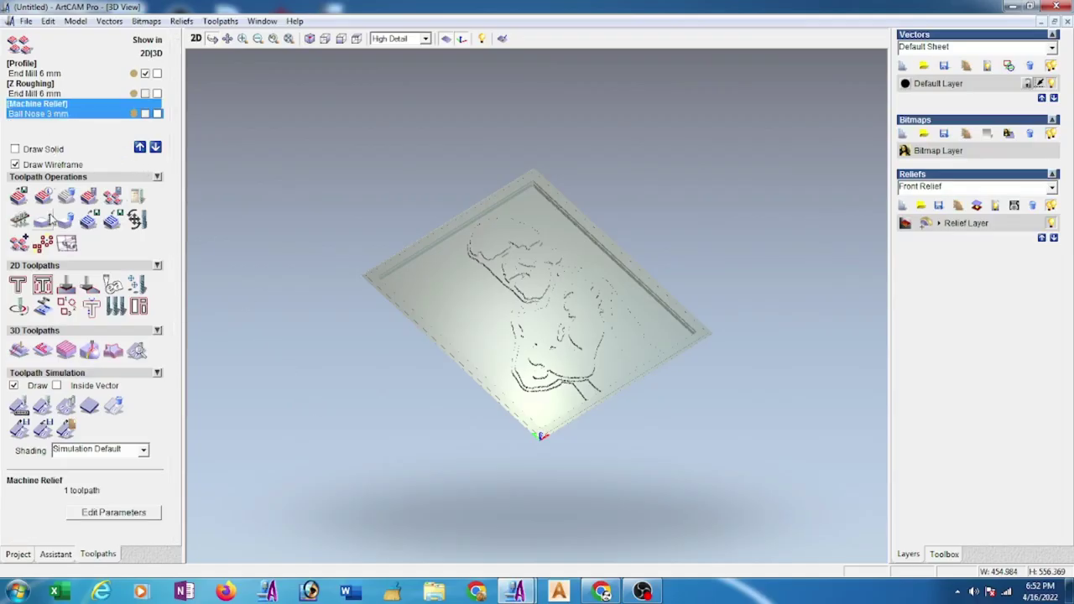
left_click(39, 407)
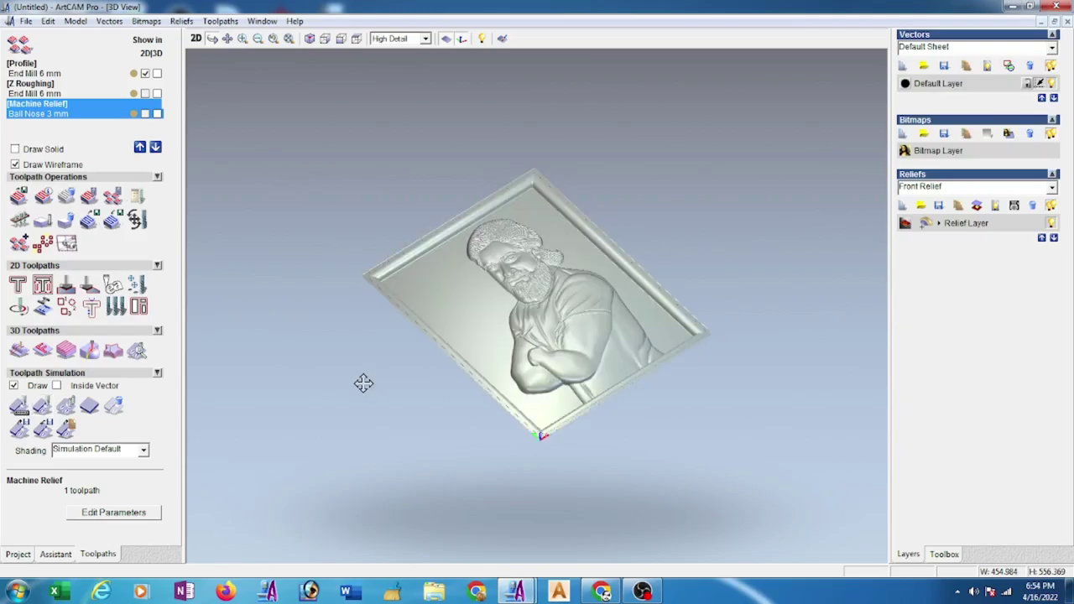
Rotate the carved block to a frontal view and zoom in on the finished portrait
mouse_move(661, 320)
left_mouse_down()
mouse_move(518, 442)
mouse_move(688, 137)
mouse_move(695, 210)
left_mouse_up()
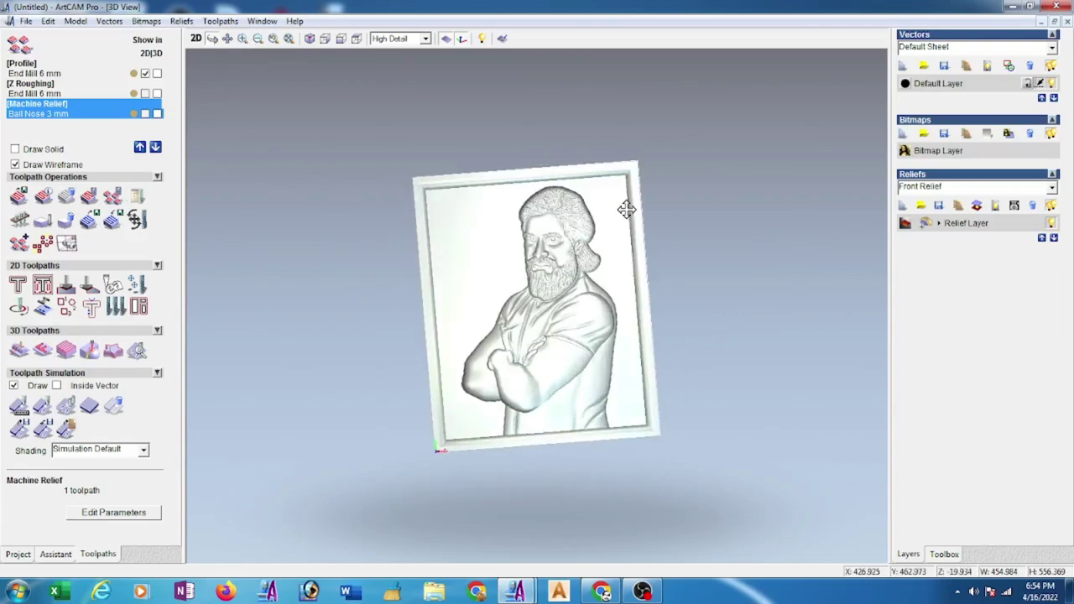
scroll(618, 448, "up", 3)
scroll(599, 437, "up", 2)
left_click_drag(599, 437, 579, 413)
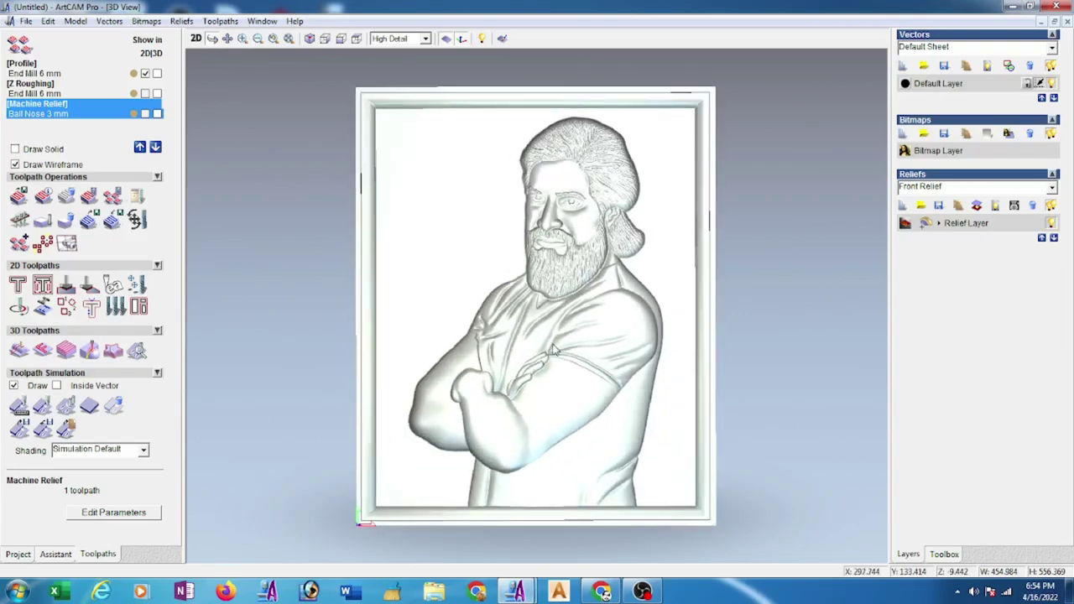
left_click_drag(555, 350, 573, 328)
mouse_move(697, 288)
left_mouse_down()
mouse_move(710, 247)
mouse_move(501, 403)
mouse_move(529, 407)
left_mouse_up()
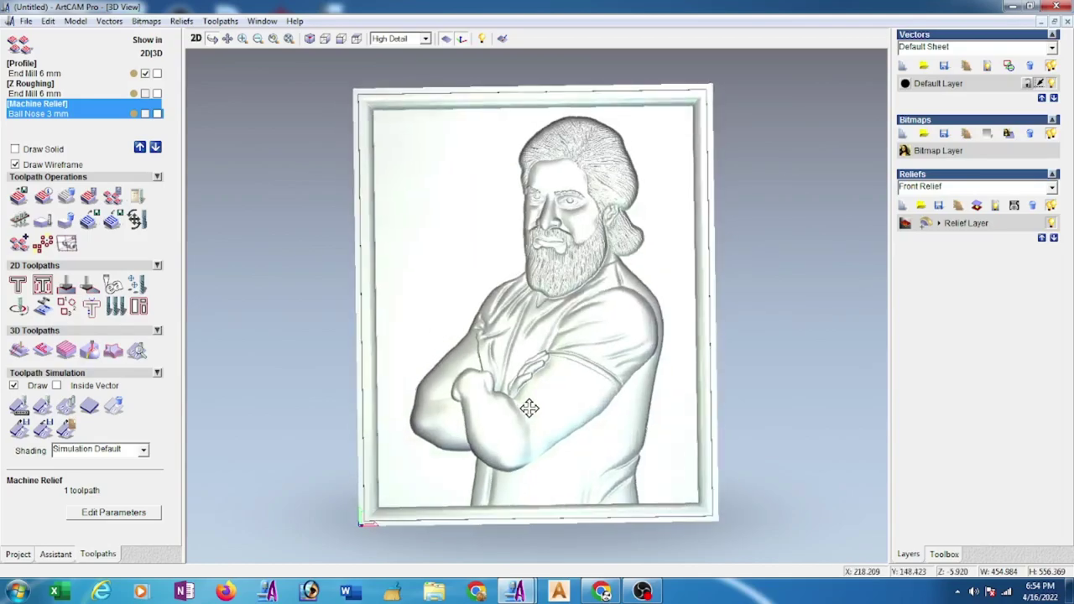